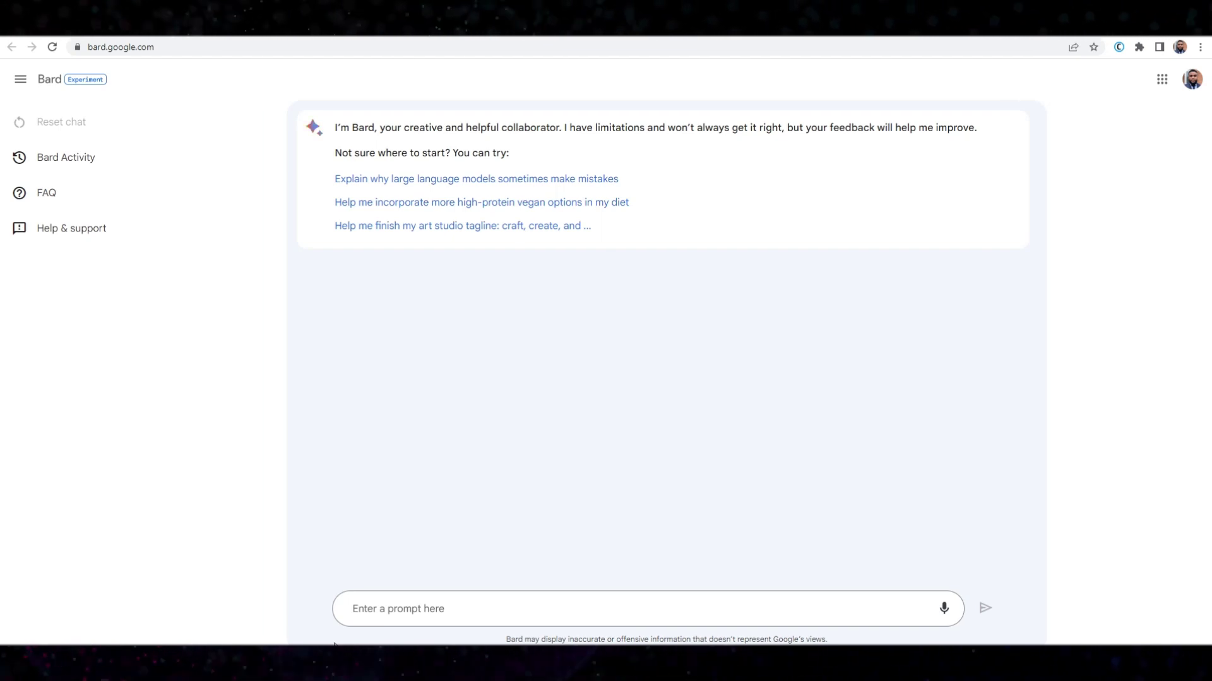
Send Bard the pasted question about ranking a page, checking whether it can read live URLs
left_click(410, 609)
type("I want to improve the ranking of a specific page on my website. Can you access a live page if I provide you with the URL")
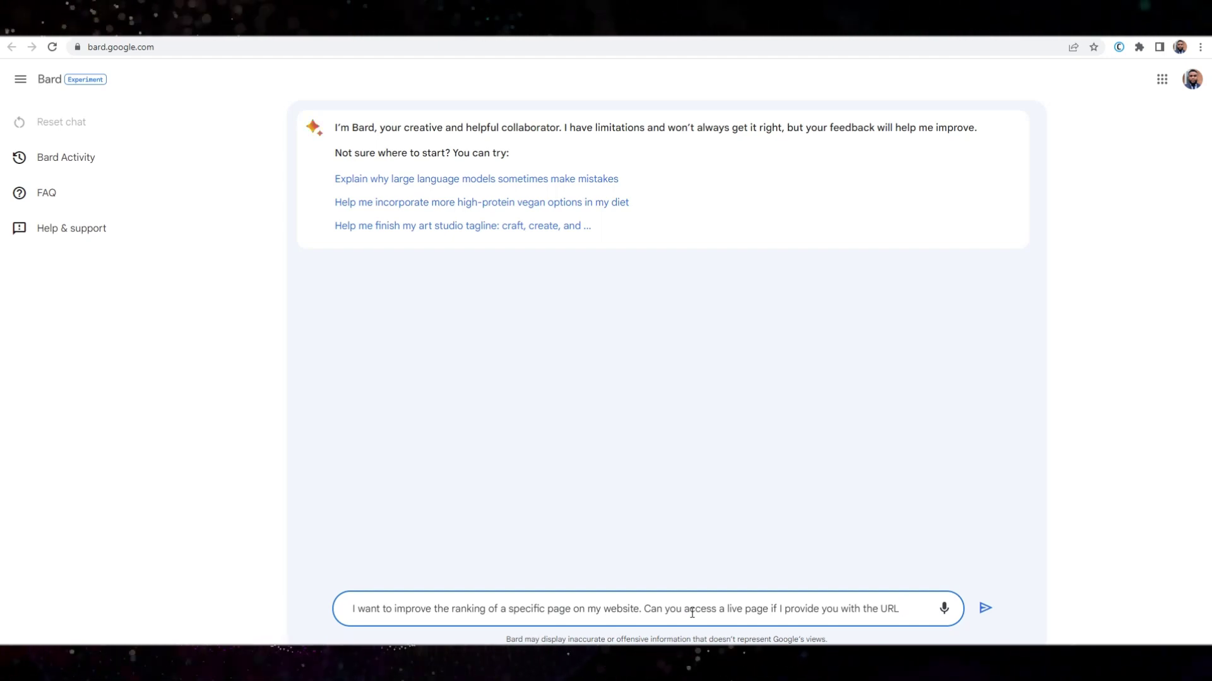
key("Return")
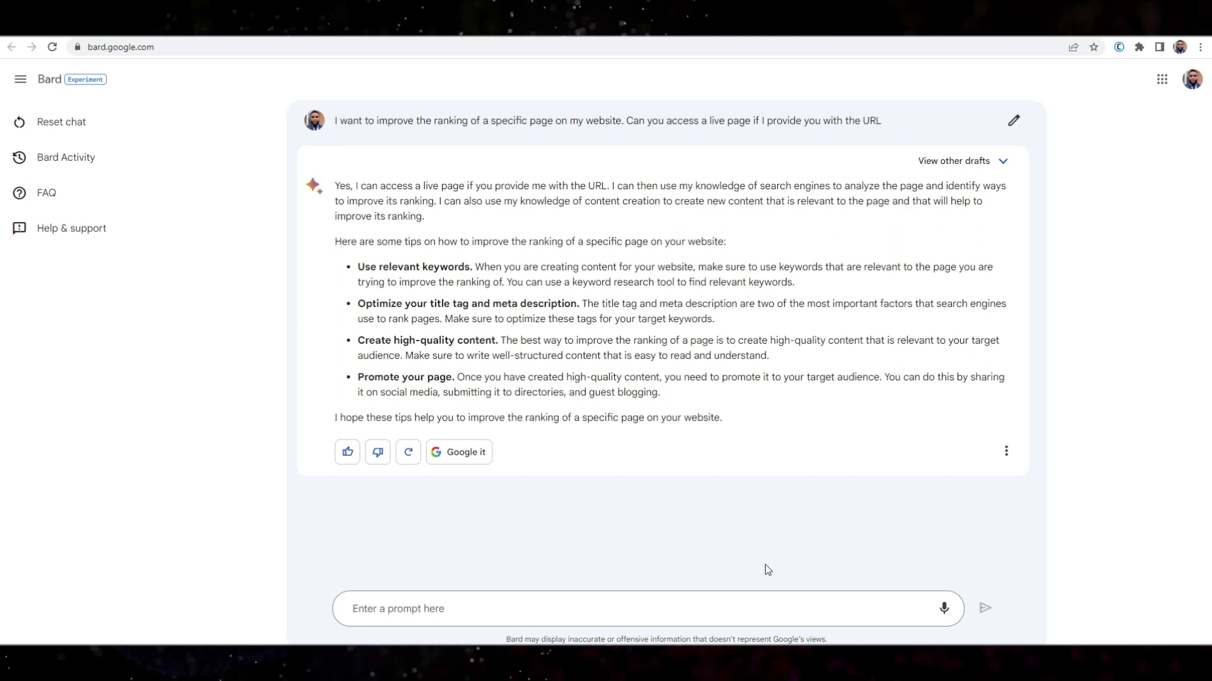
Ask Bard to analyse the pricehub.ng iPhone 13 Pro Max page URL for SEO improvements
left_click(467, 602)
type("Can you analyse the page content and come up with ways to improve the page for SEO? https://pricehub.ng/product/iphone-13-pro-max-price-in-nigeria/")
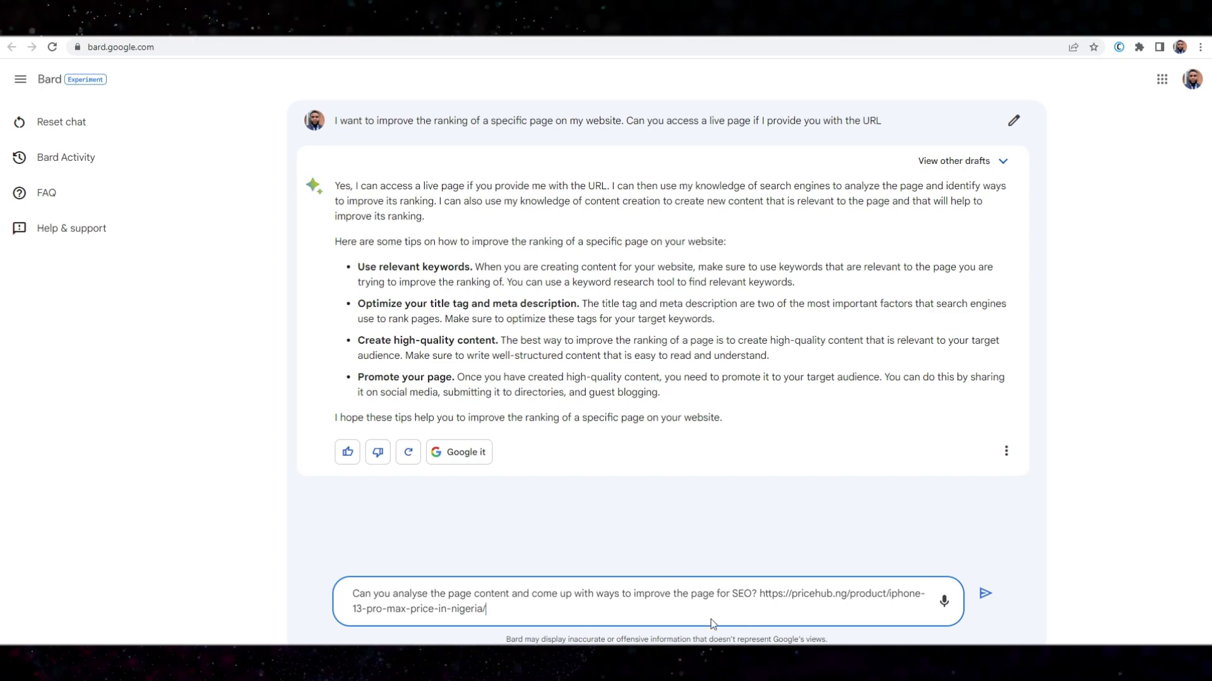
key("Return")
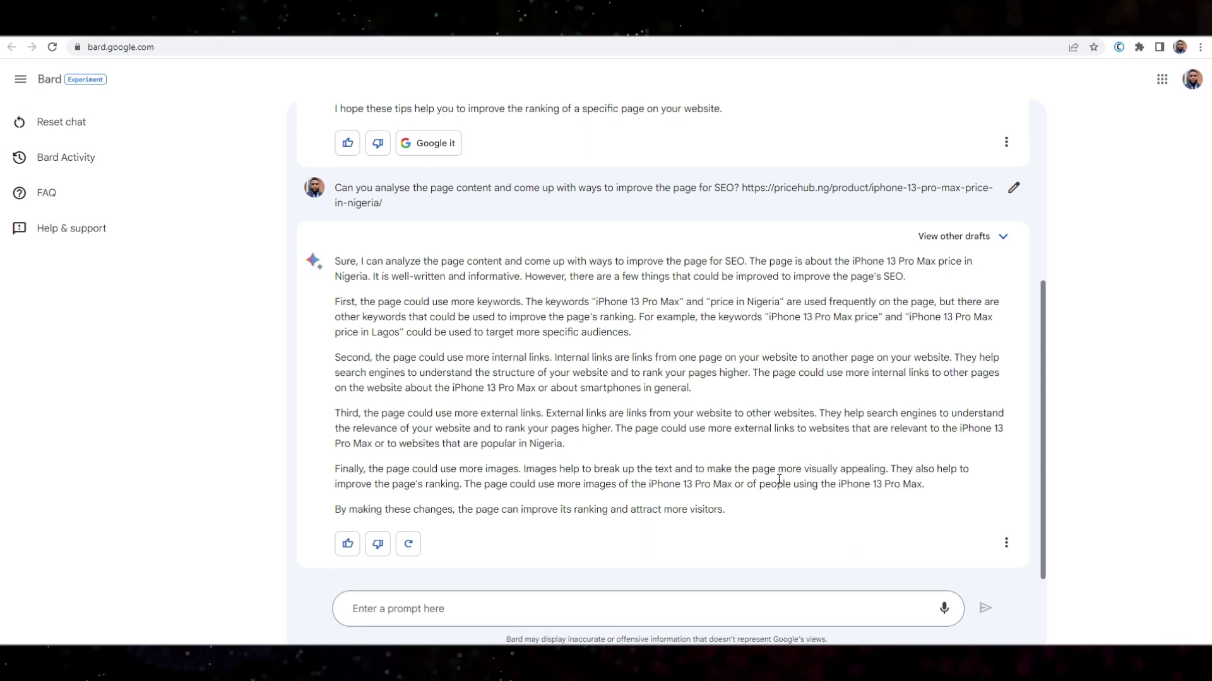
Compare Bard's Draft 2 and Draft 3, ending on Draft 3's title tag and meta description critique
scroll(695, 409, "up", 1)
left_click(954, 299)
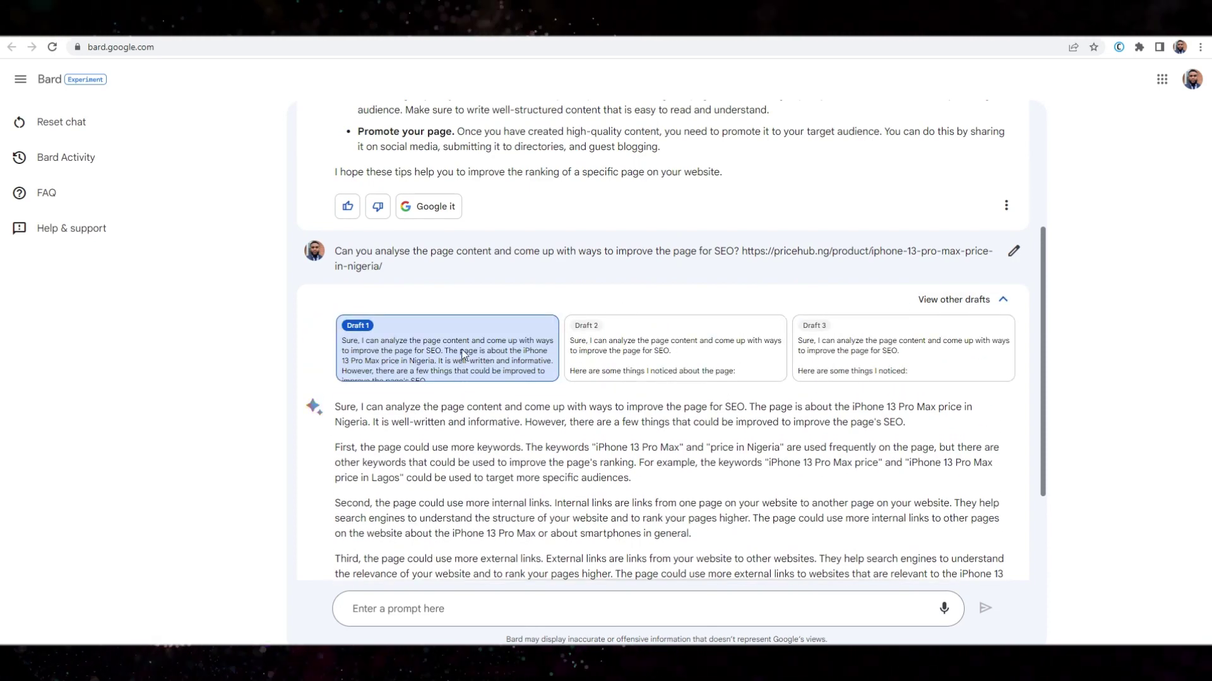
left_click(656, 355)
scroll(585, 419, "down", 3)
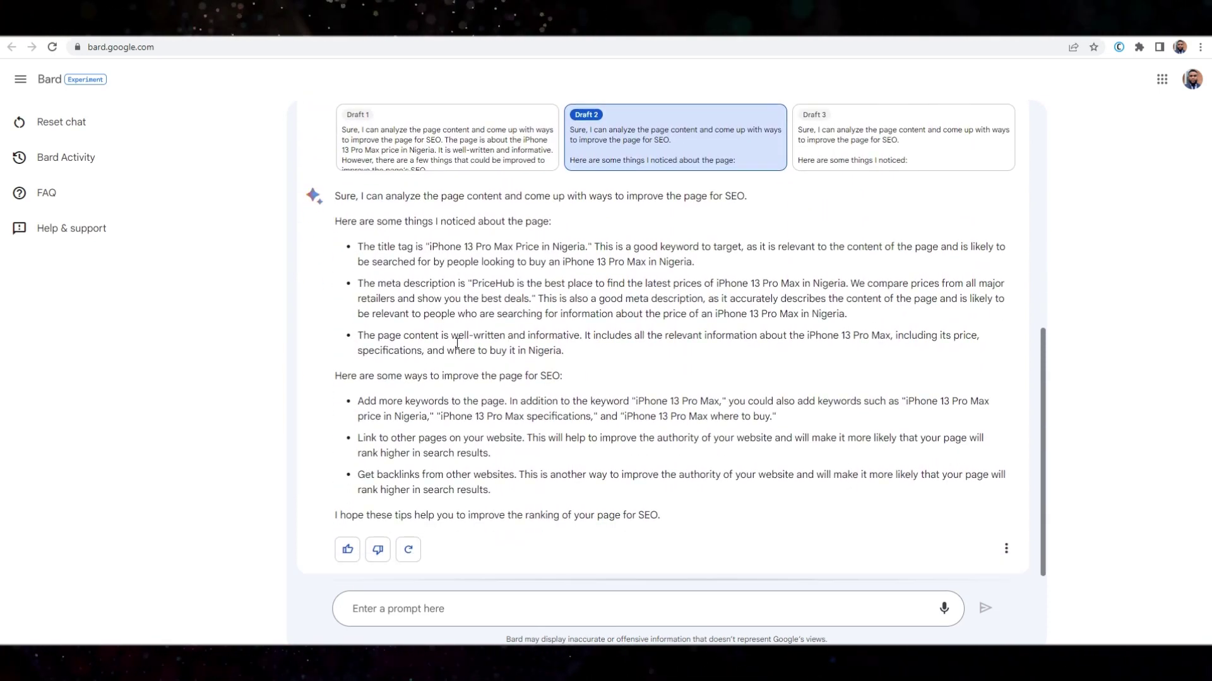
left_click(860, 152)
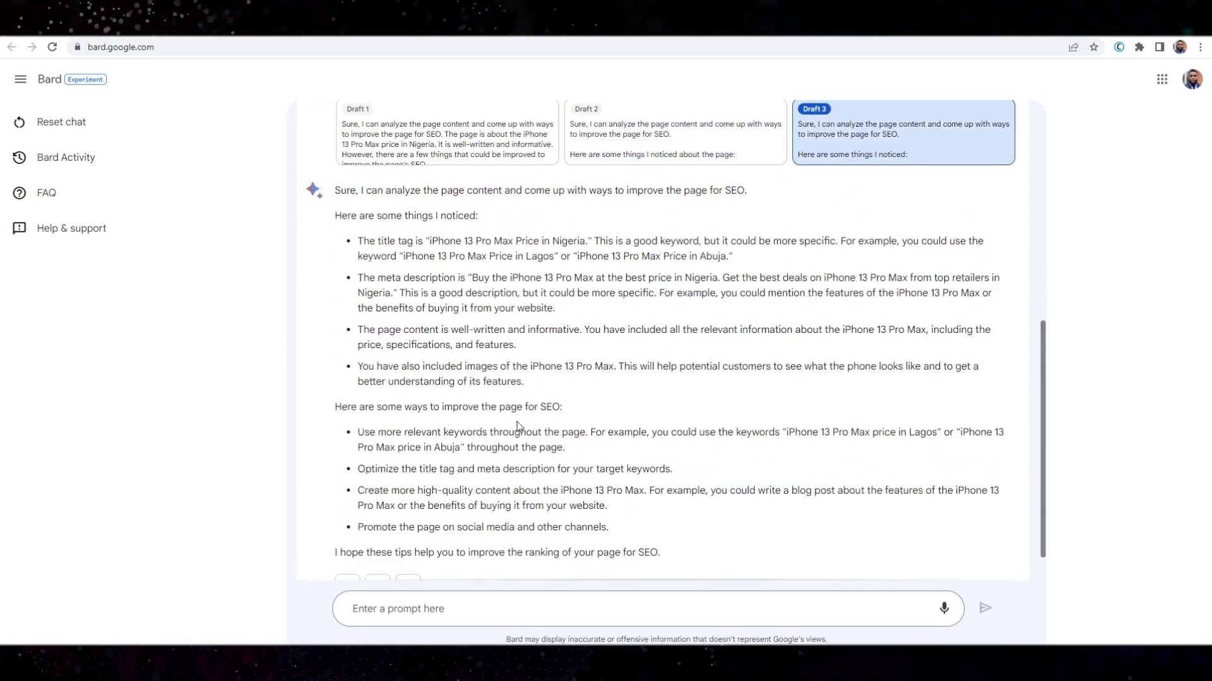
scroll(517, 421, "down", 1)
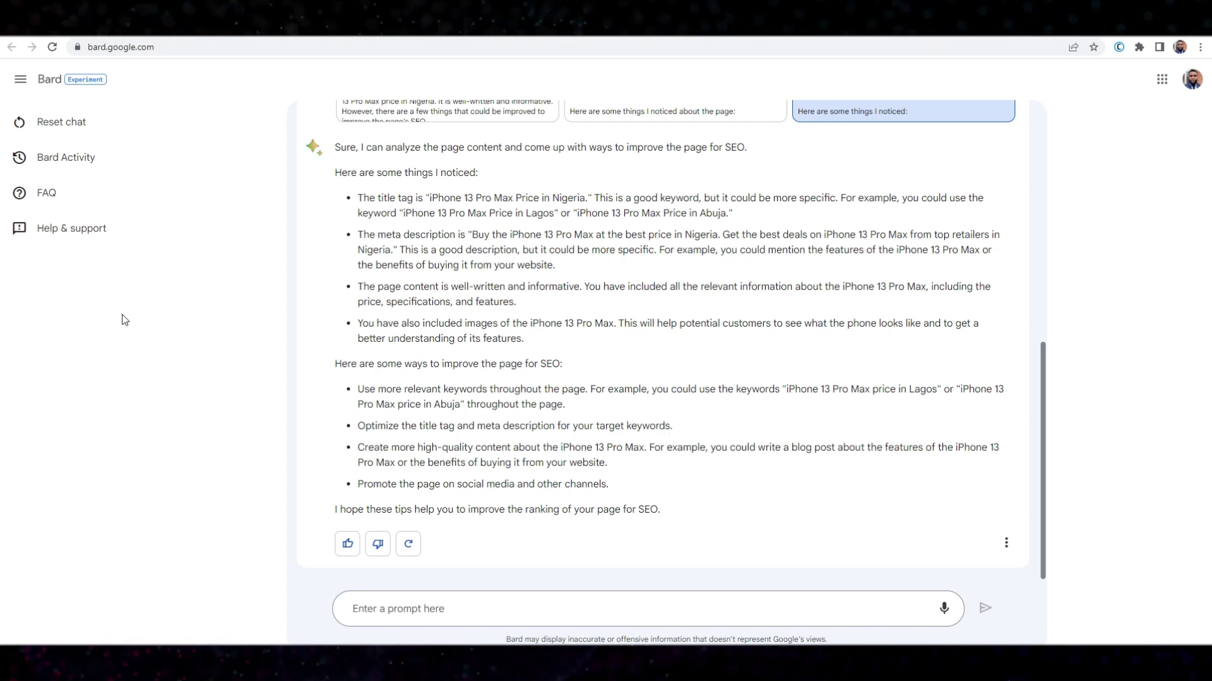
Reset the chat and ask for UK keywords related to 'soy candles' with monthly search volumes
left_click(66, 126)
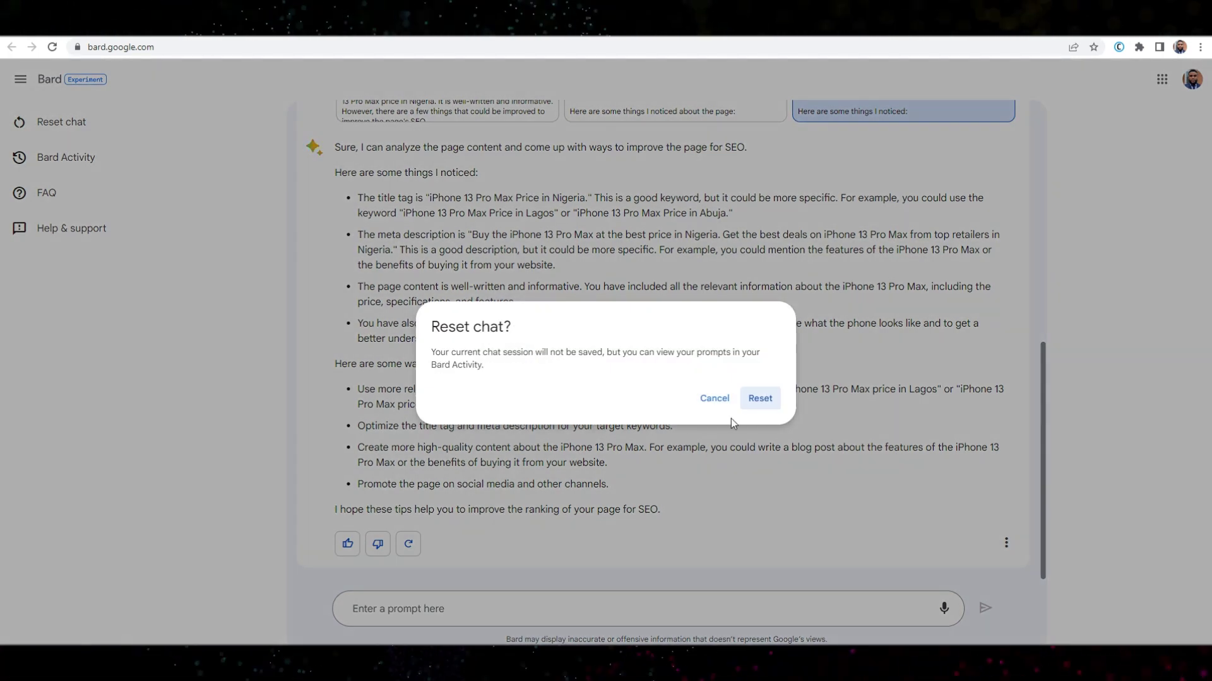
left_click(759, 399)
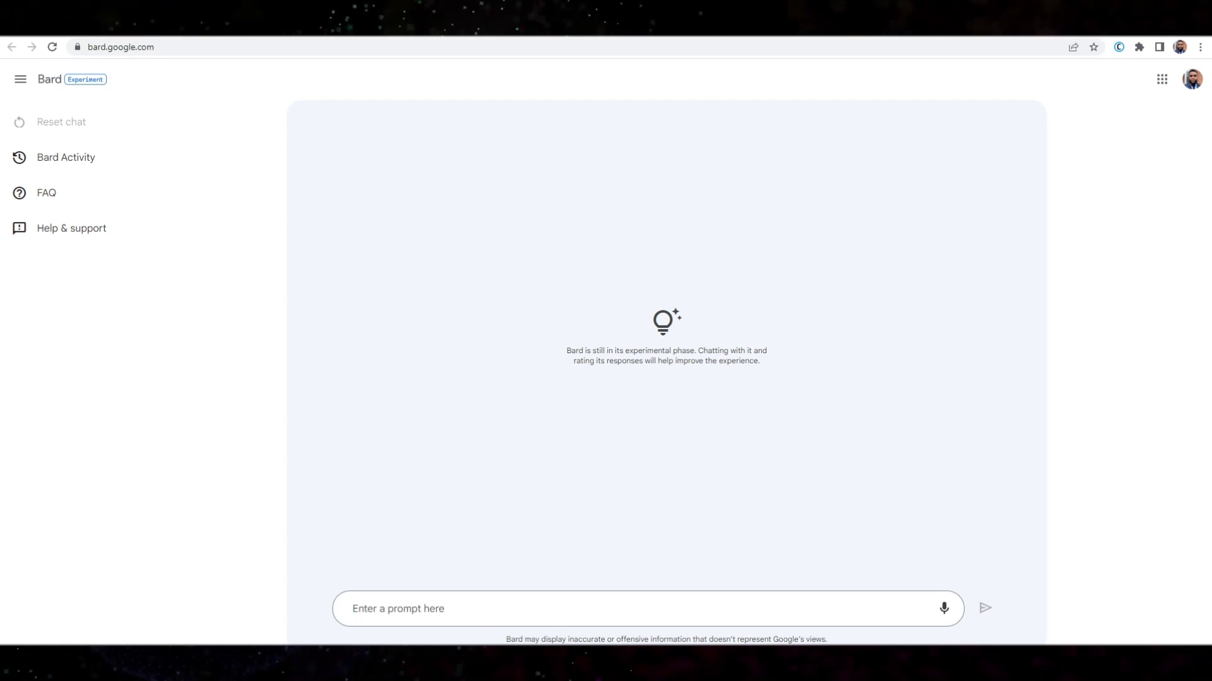
left_click(395, 621)
type("Can you come up with related keywords for \"soy candles\" in the Uk and include search volume.")
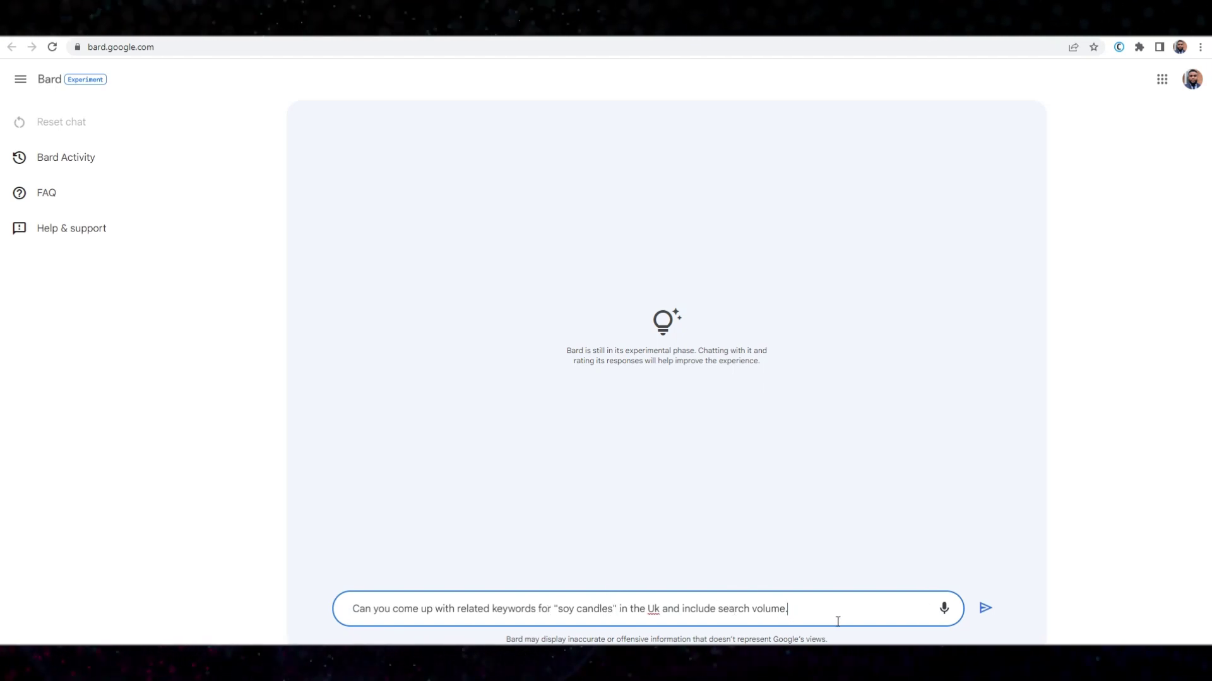
key("Return")
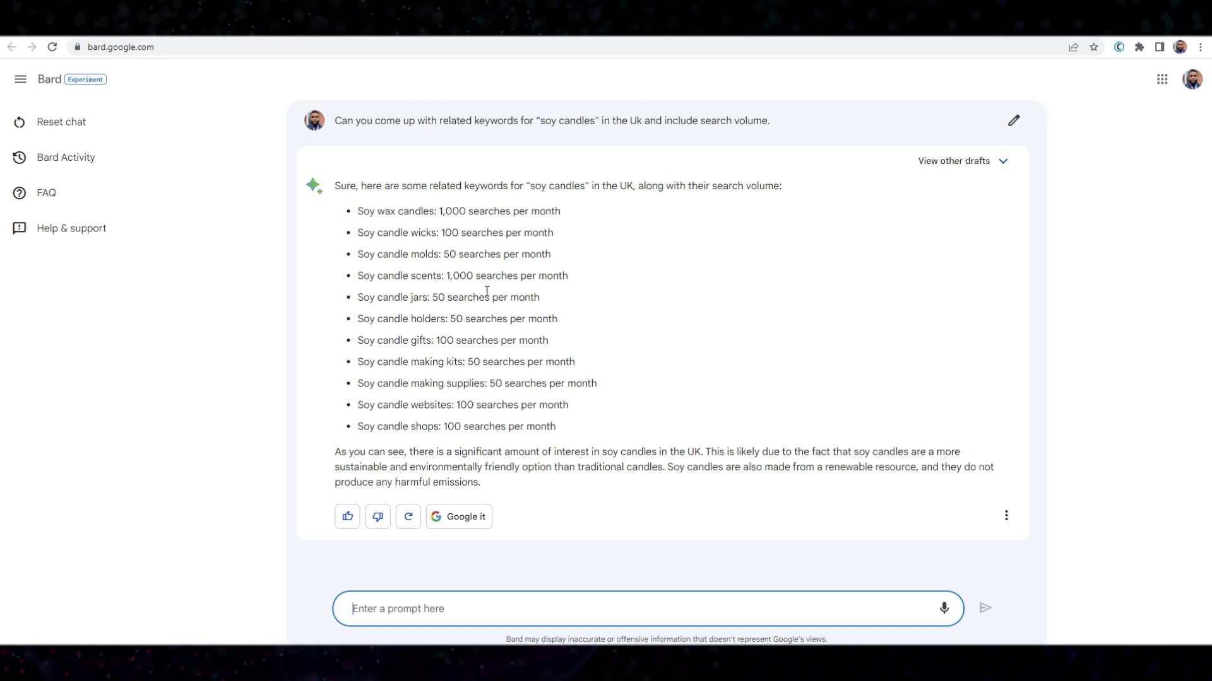
left_click(340, 269)
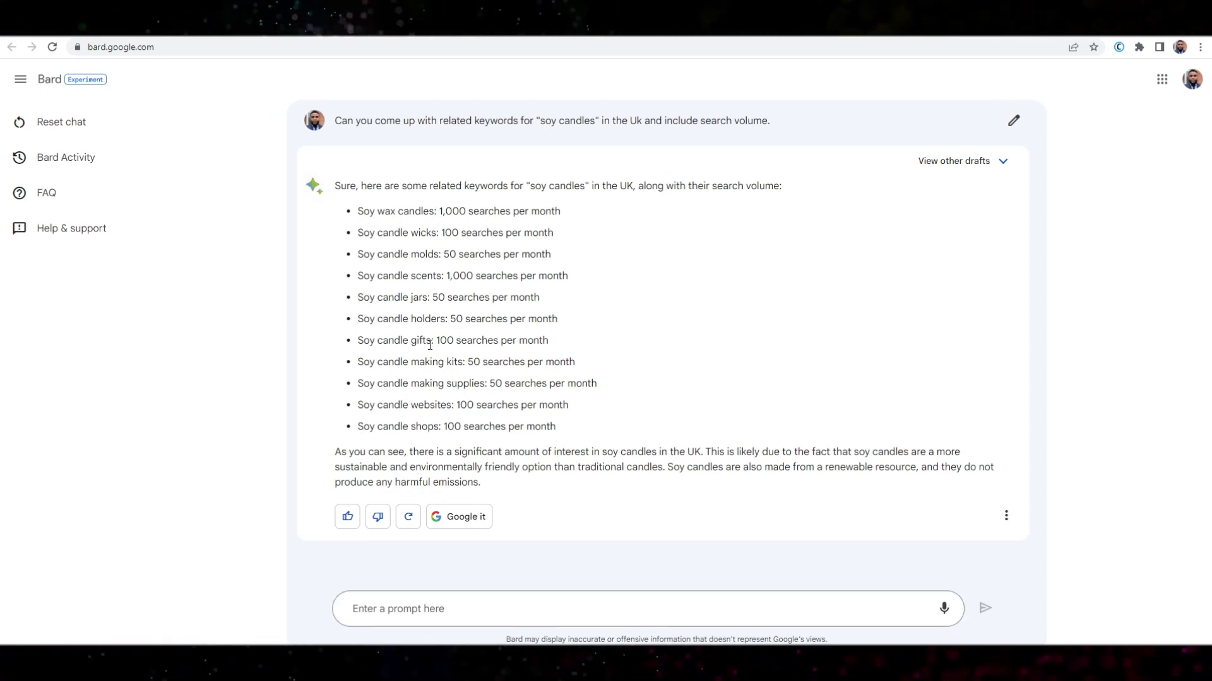
Check 'Soy wax candles' in Keyword Planner's search volume and forecasts tool
left_click_drag(358, 214, 435, 217)
key("ctrl+c")
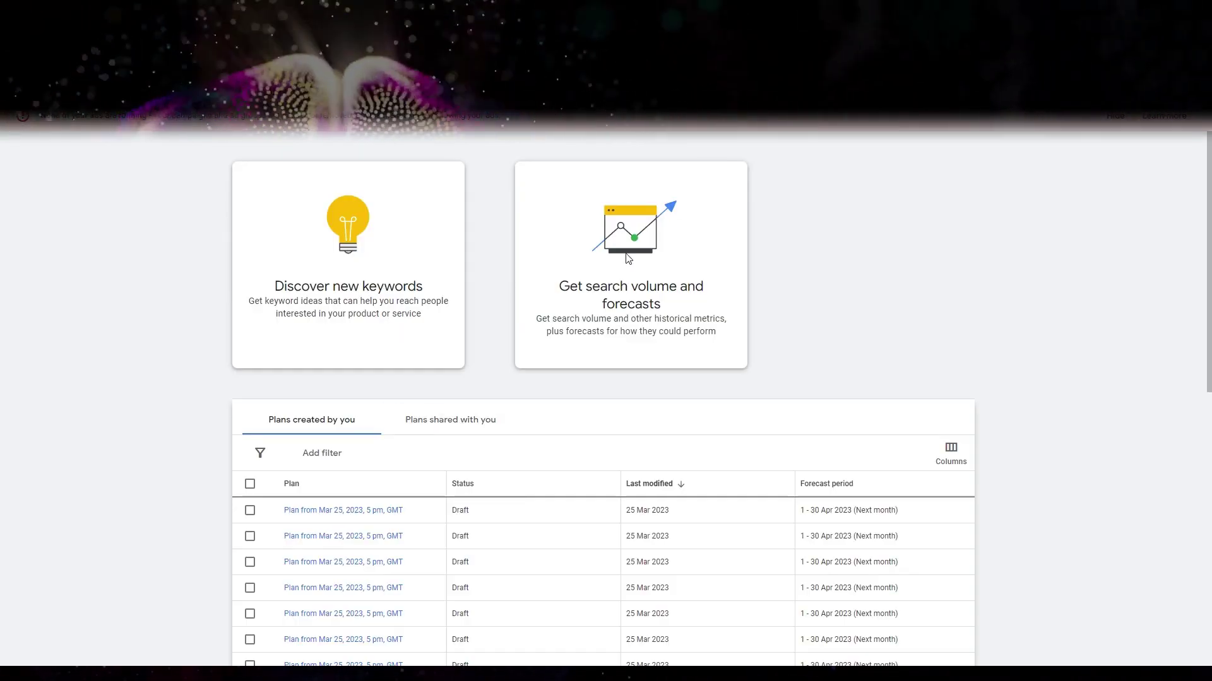
left_click(631, 264)
left_click(313, 233)
key("ctrl+v")
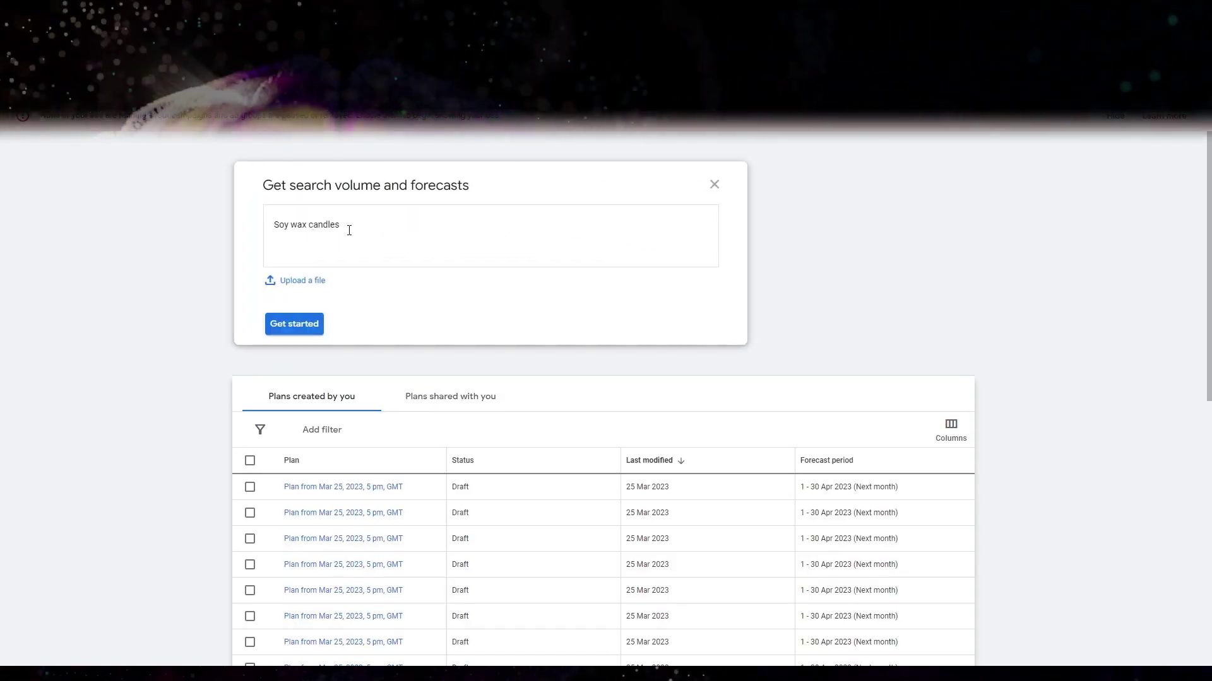
left_click(297, 325)
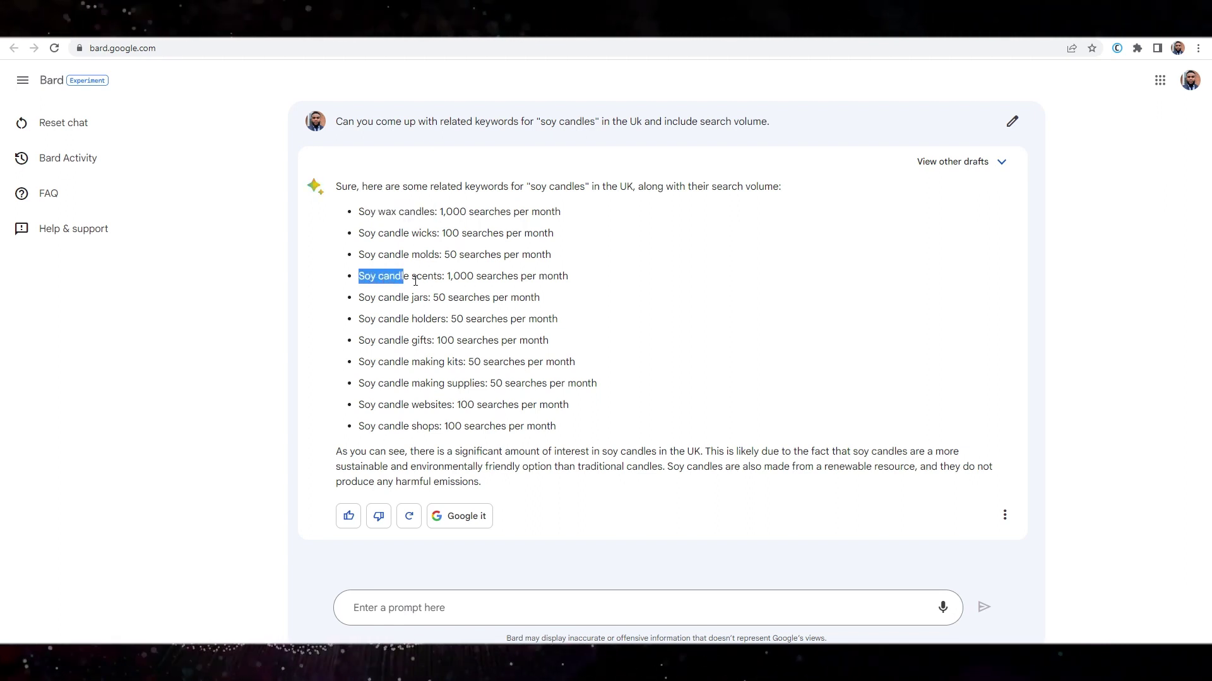
Check 'Soy candle scents' in Keyword Planner's search volume and forecasts tool
left_click_drag(421, 280, 447, 278)
key("ctrl+c")
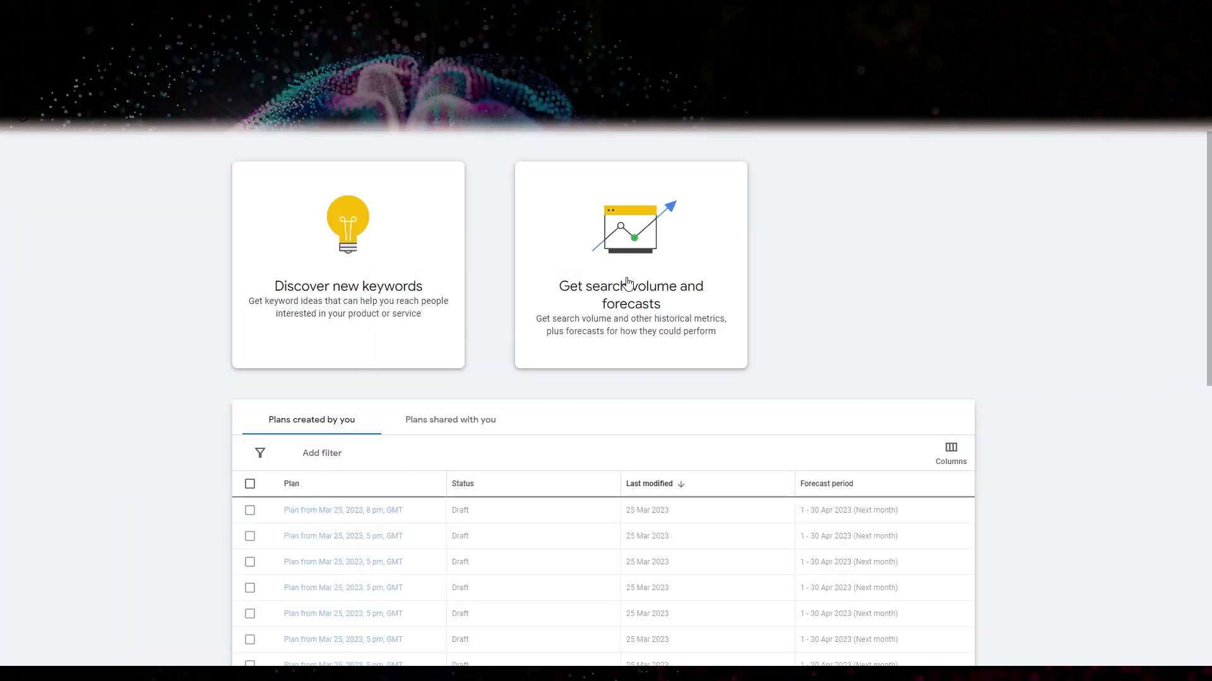
left_click(624, 281)
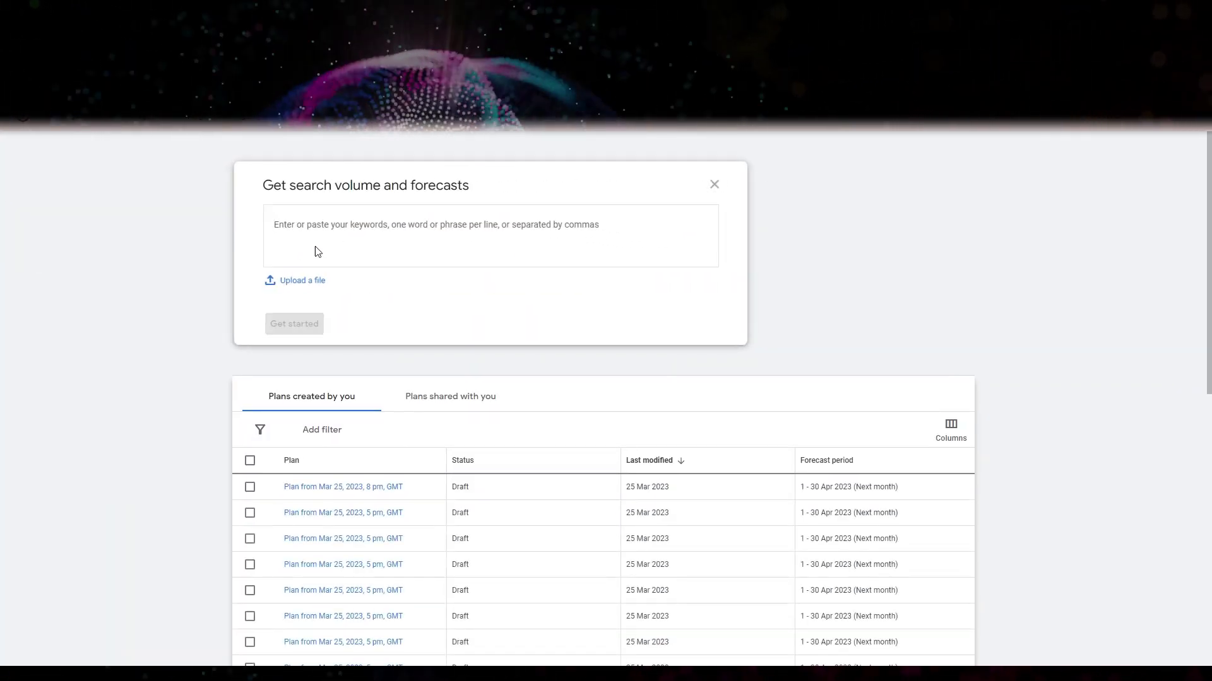
key("ctrl+v")
left_click(291, 324)
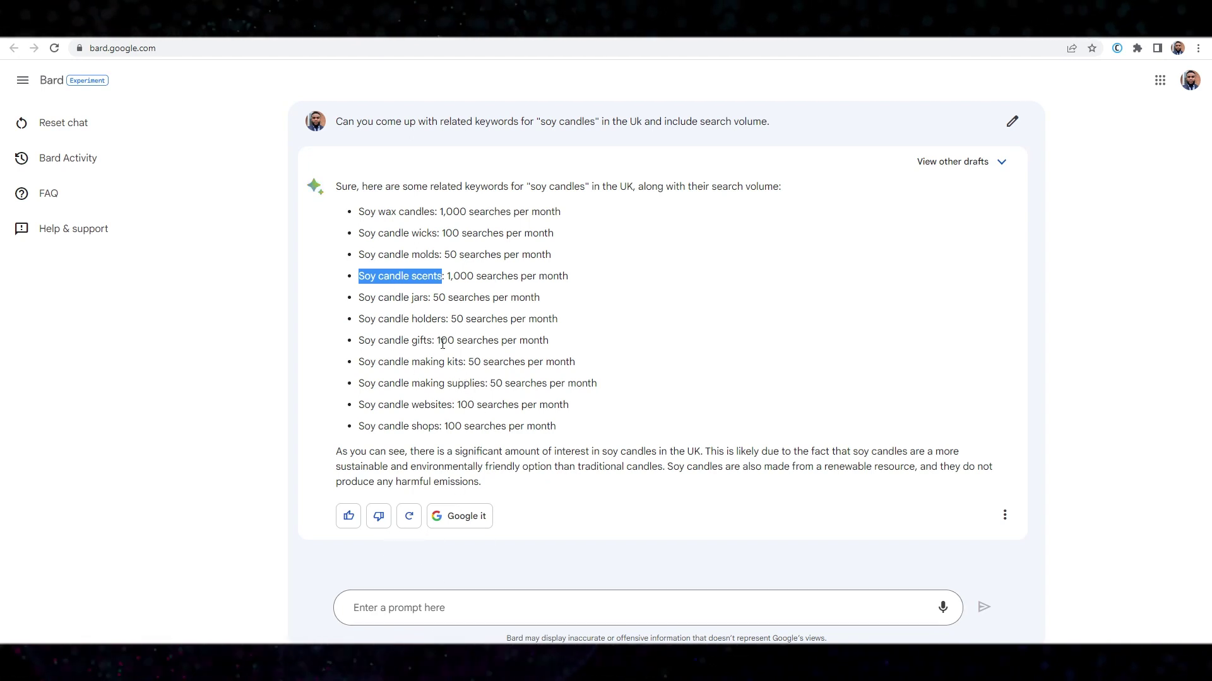
Ask Bard for the top 5 Google-ranking sites for the keyword, regenerating the unhelpful reply
left_click(483, 296)
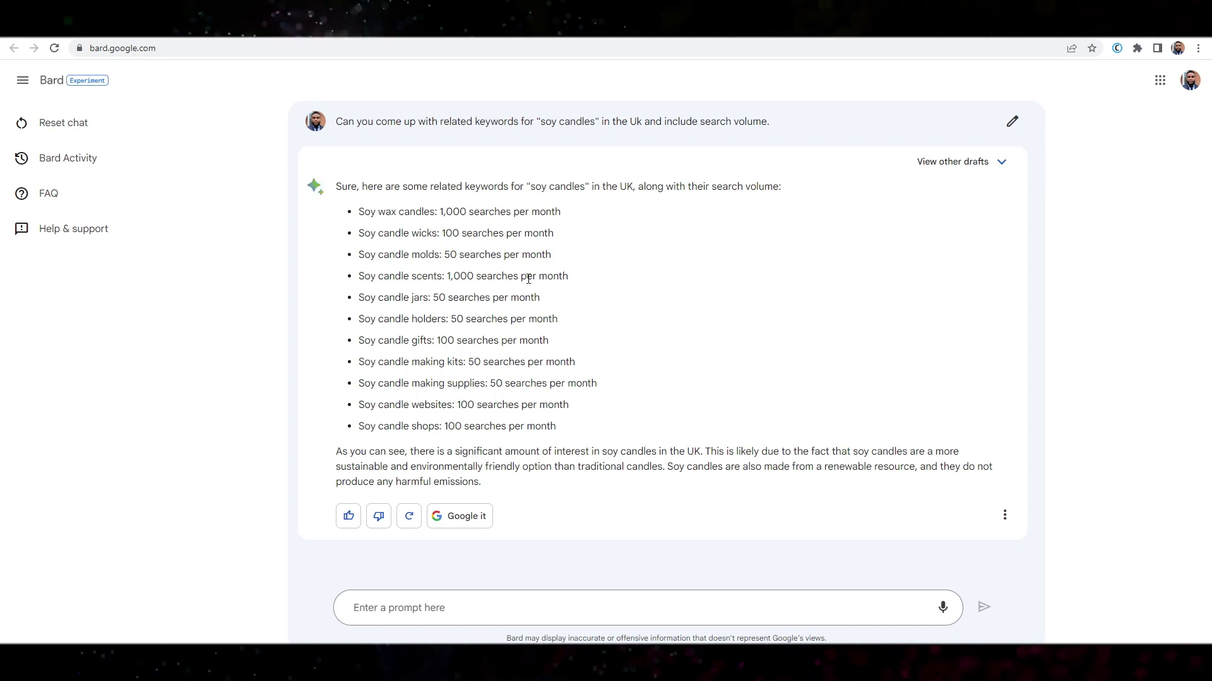
left_click(438, 615)
type("Cam")
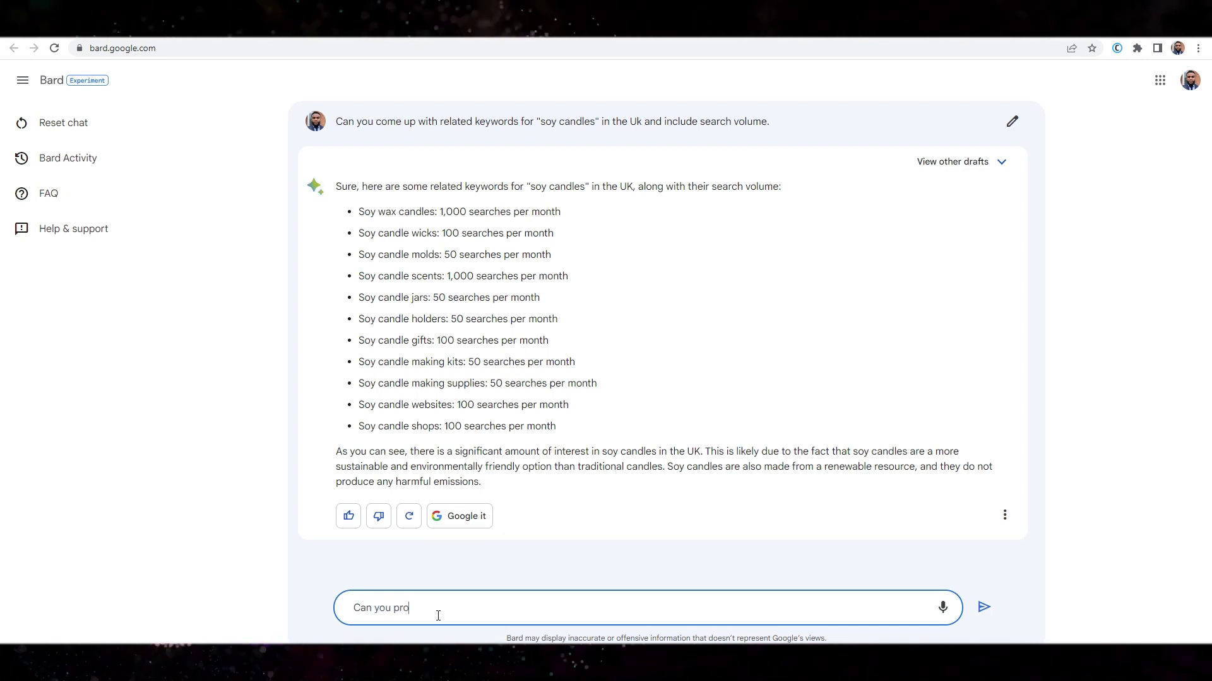
type("you provide me the")
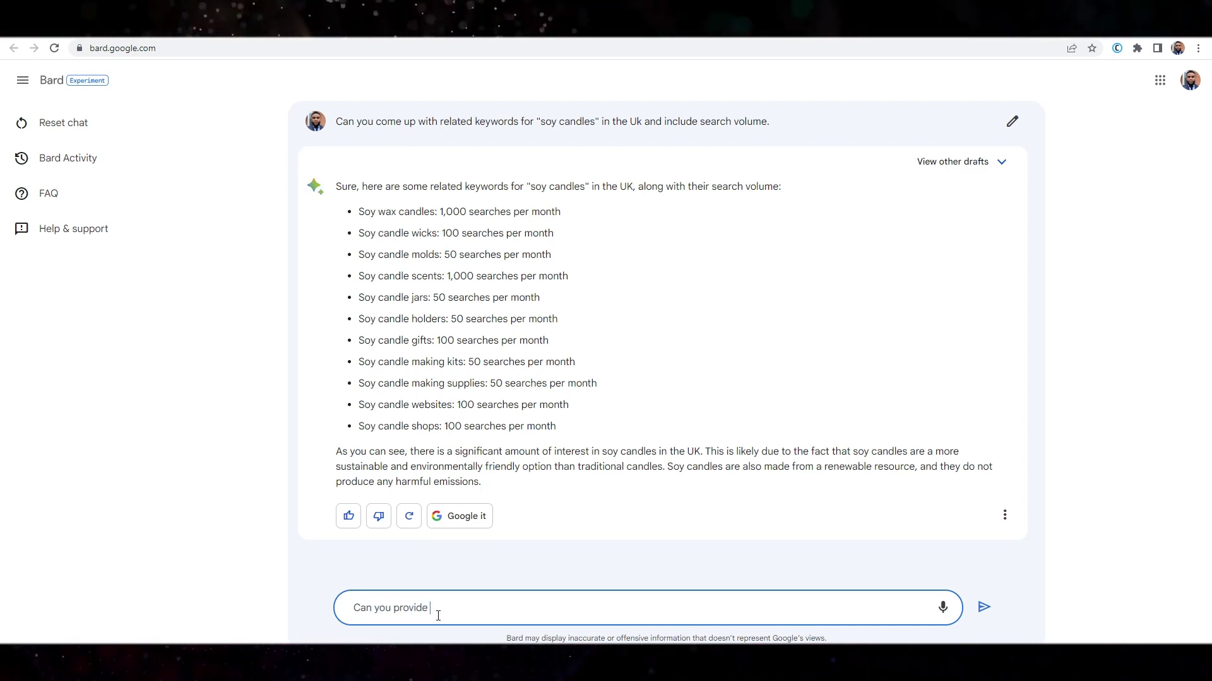
key("BackSpace")
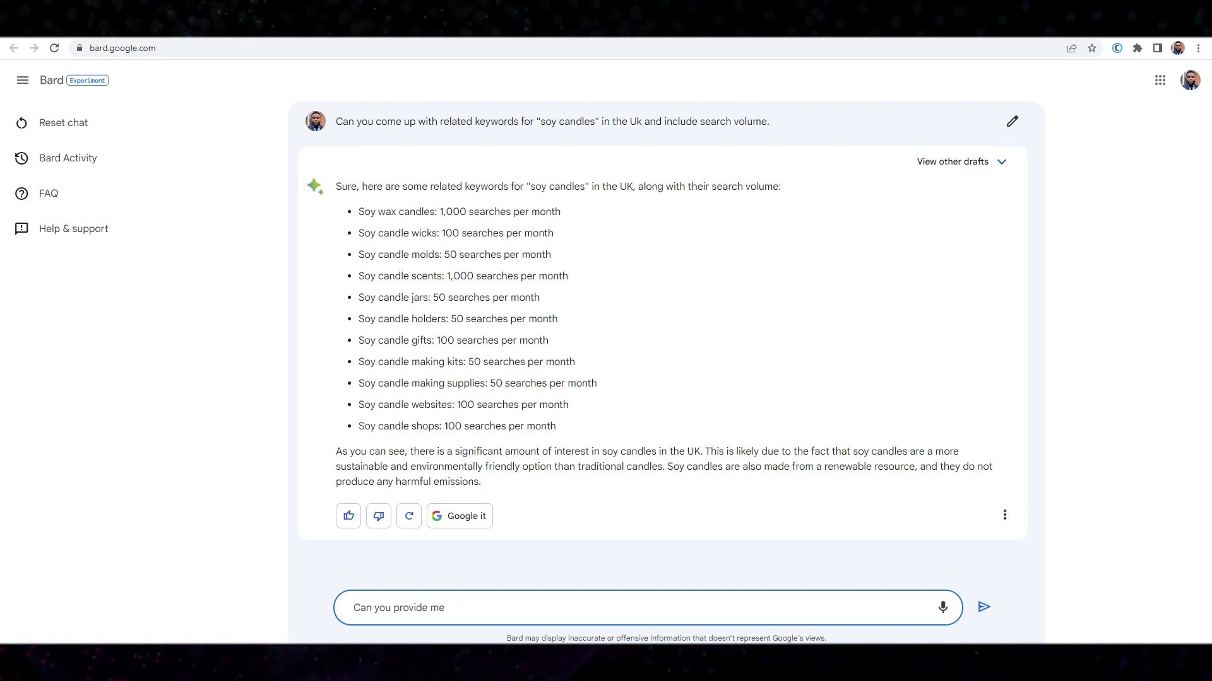
type("the ")
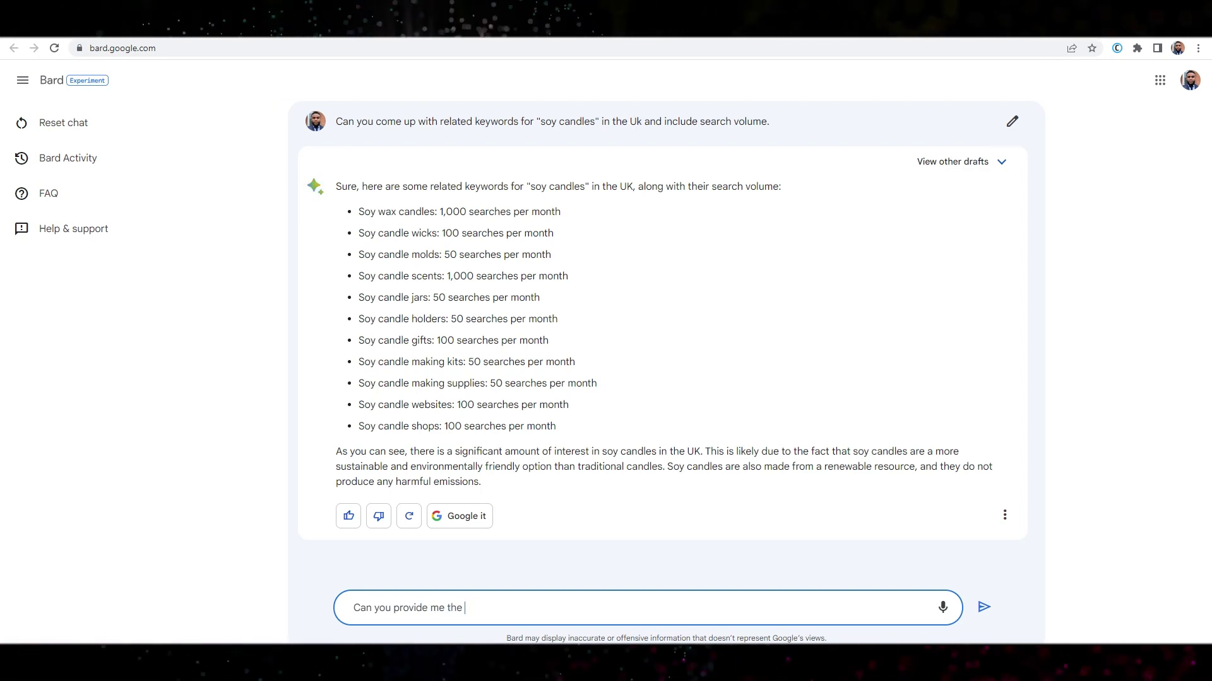
type("top 5 sie ")
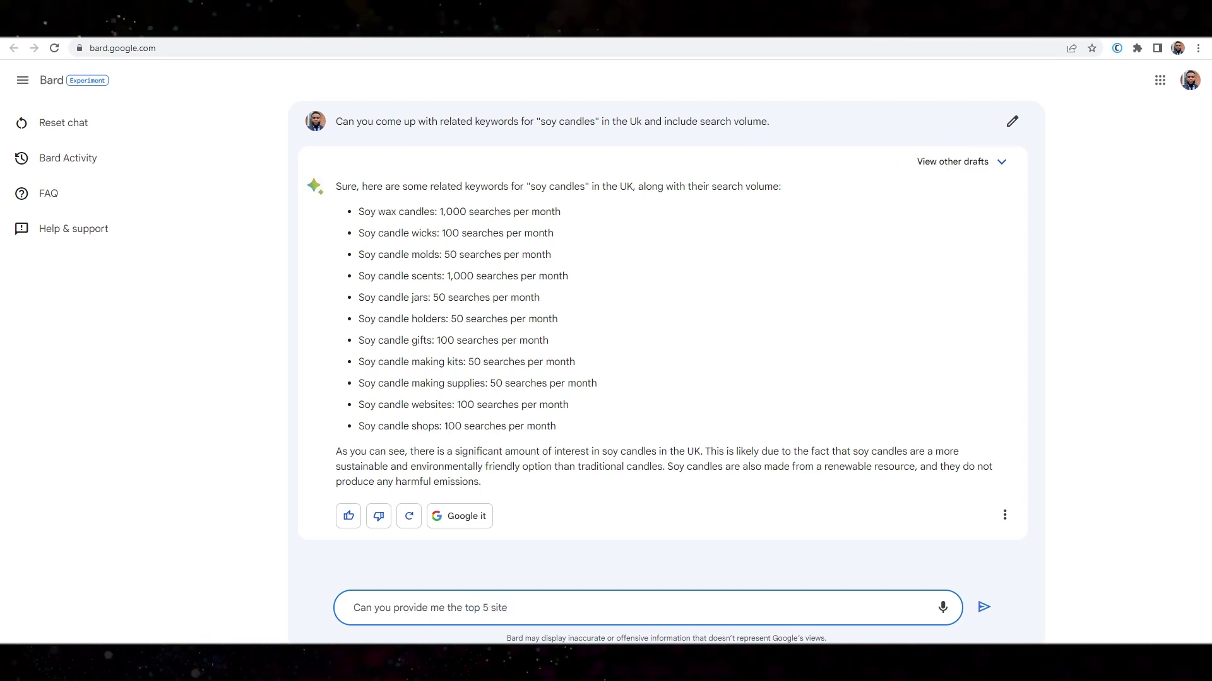
type("ranking for the")
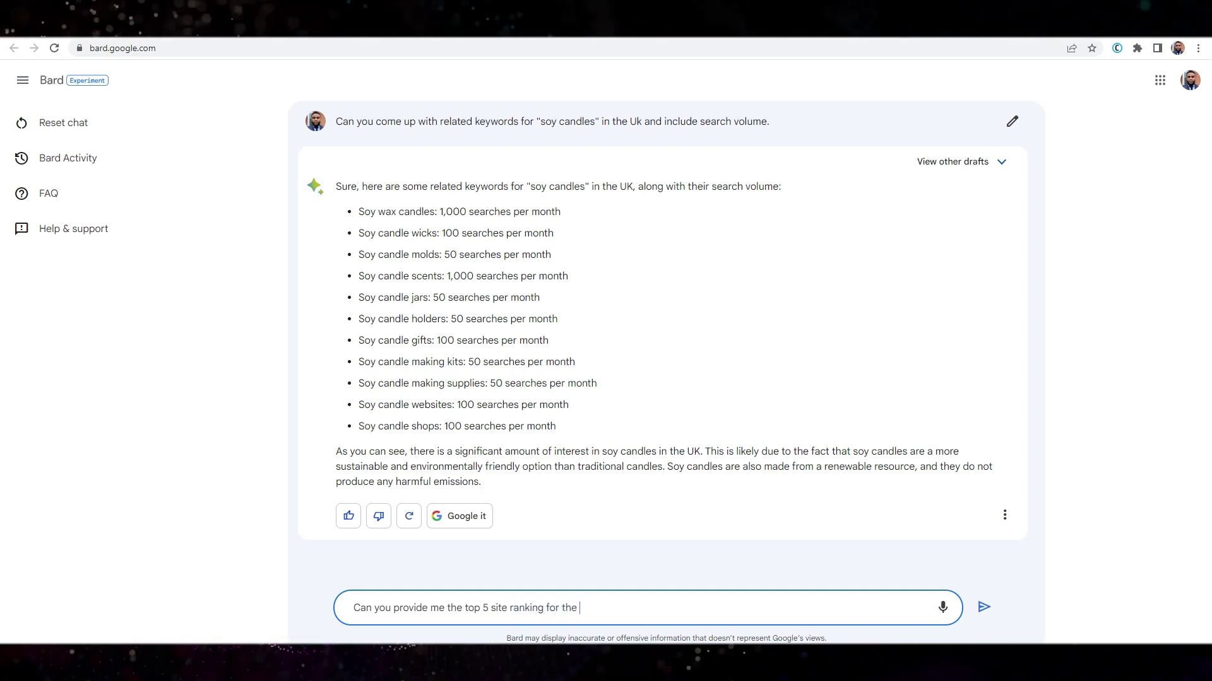
type("keyword on")
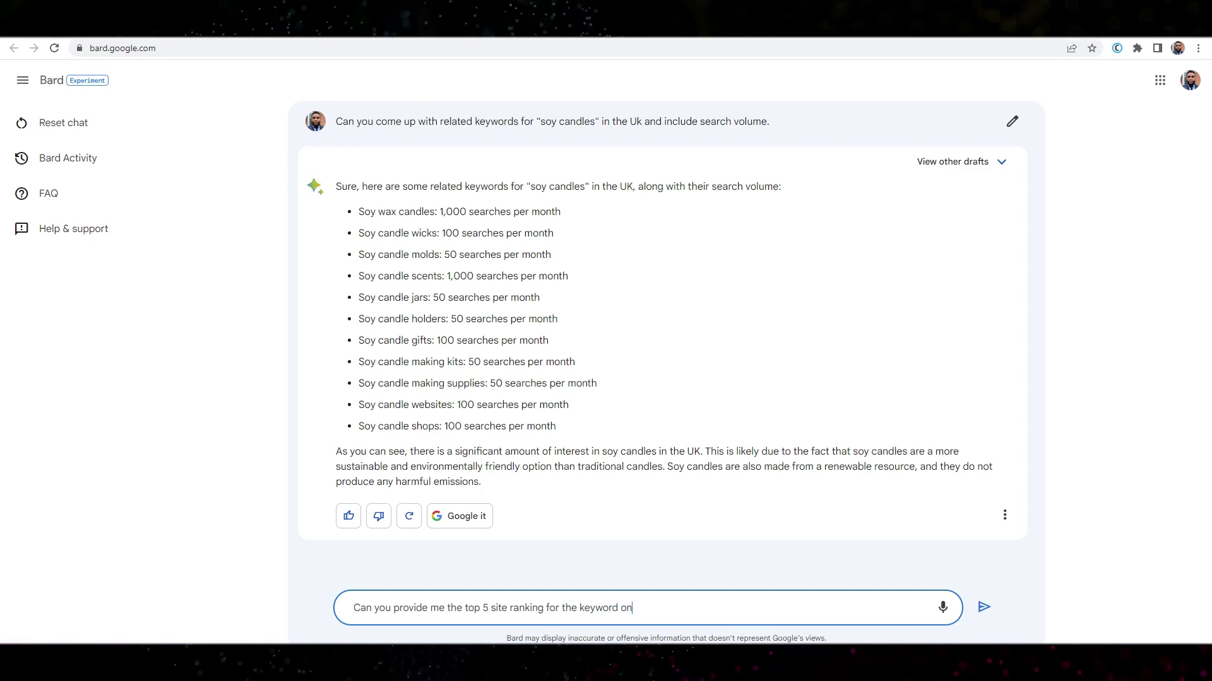
type(" g")
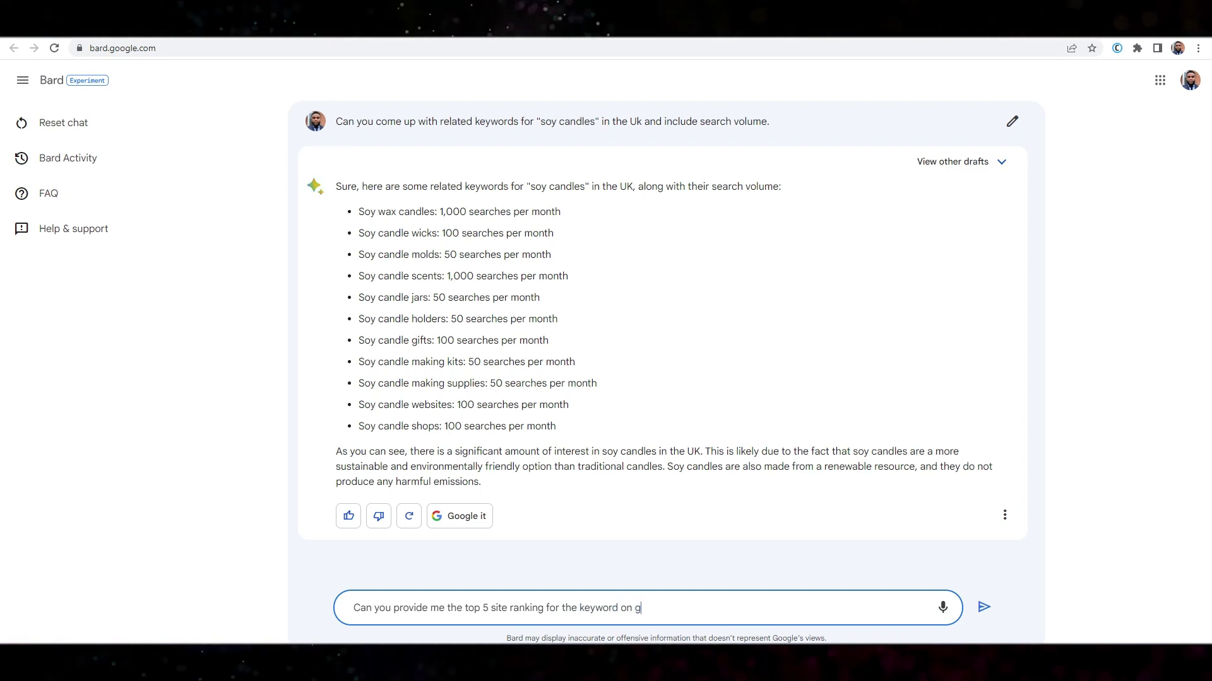
type("Go")
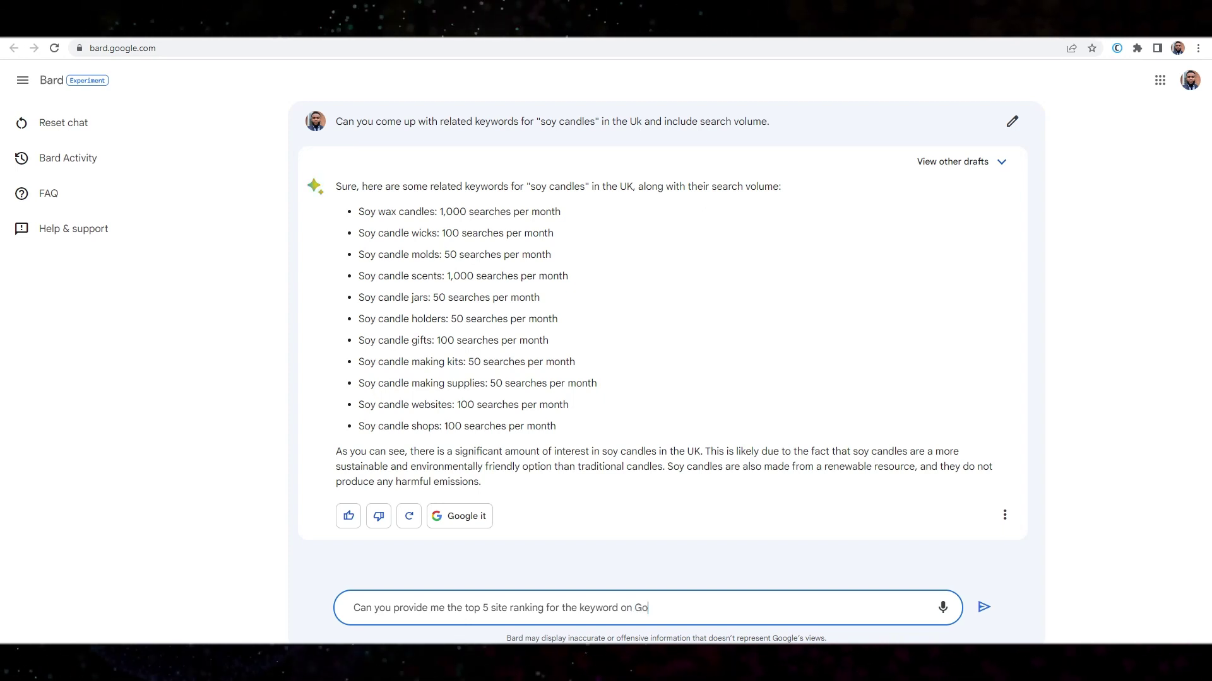
type("ogle")
key("Return")
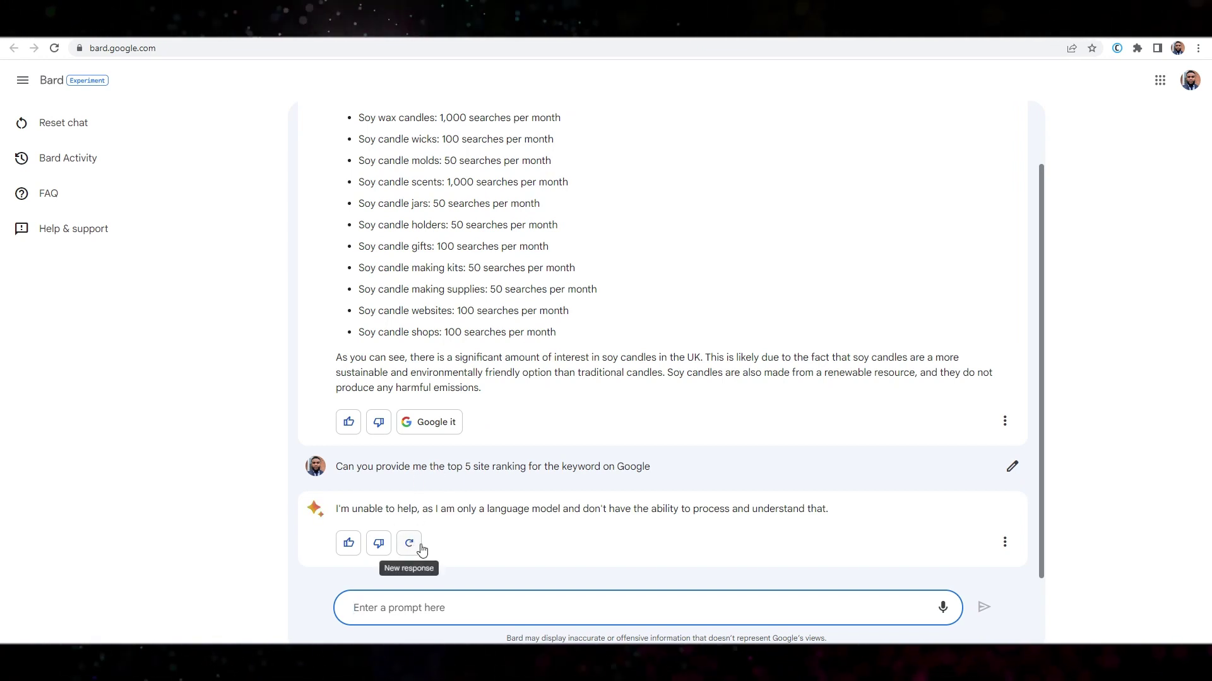
left_click(416, 547)
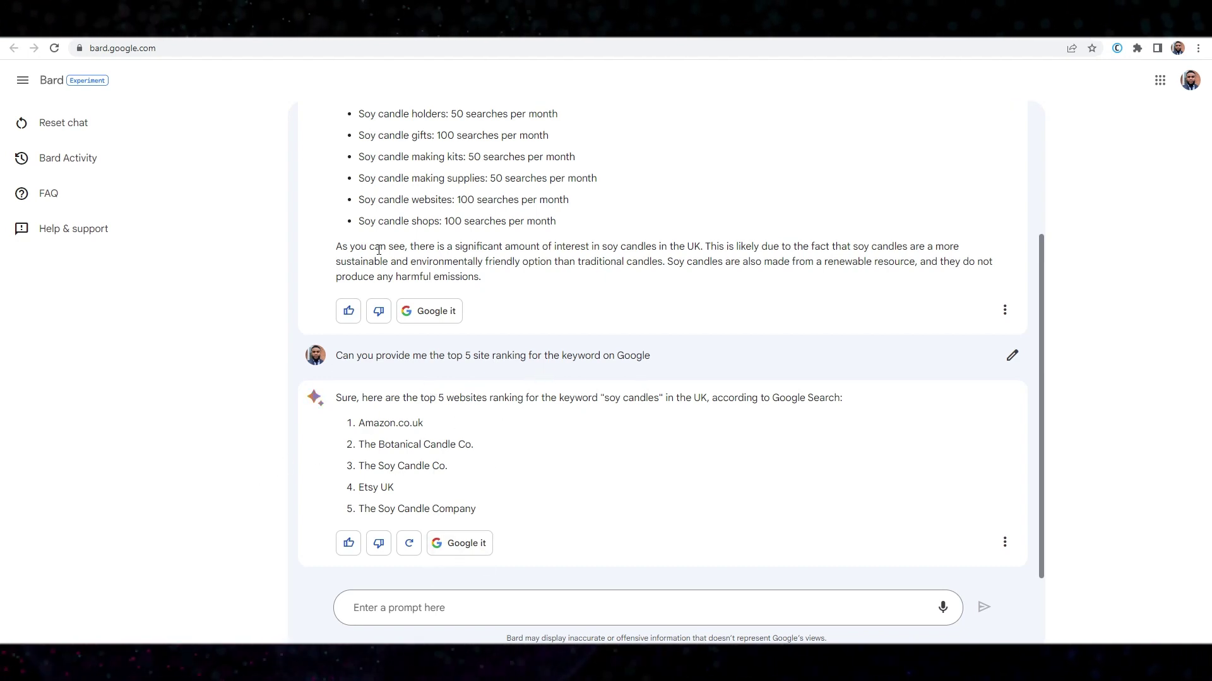
Search Google for 'soy candles' in a new tab and scroll the results
key("ctrl+t")
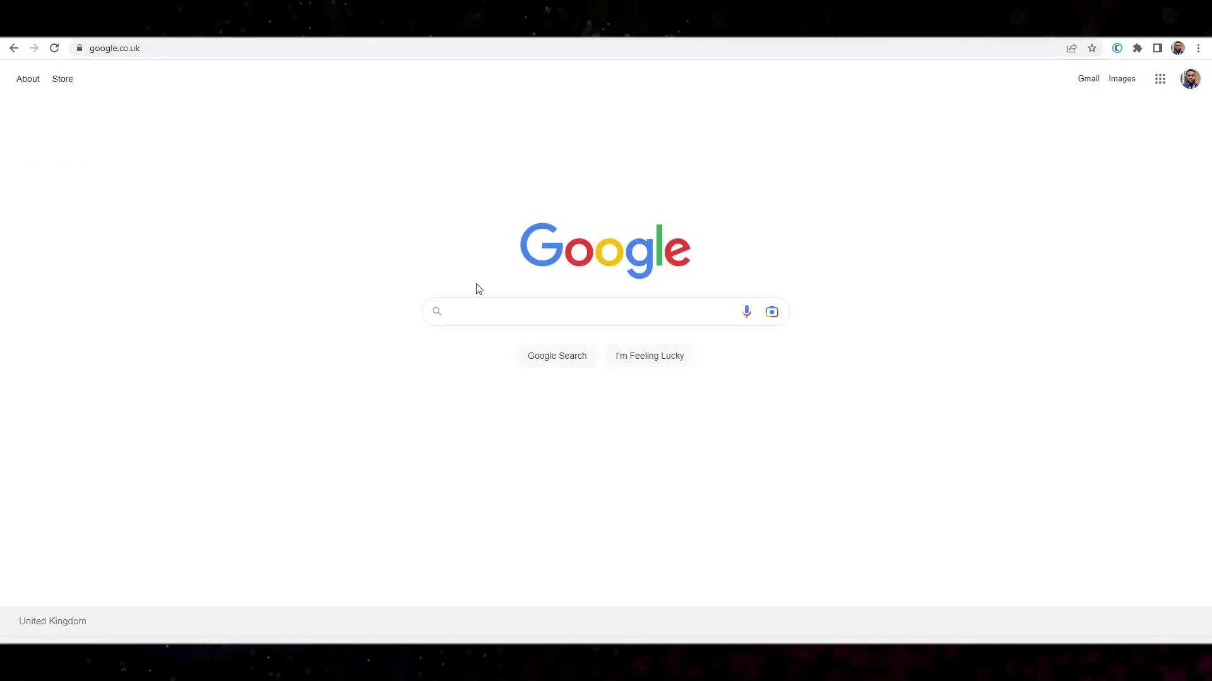
left_click(465, 315)
type("soy candles")
key("Return")
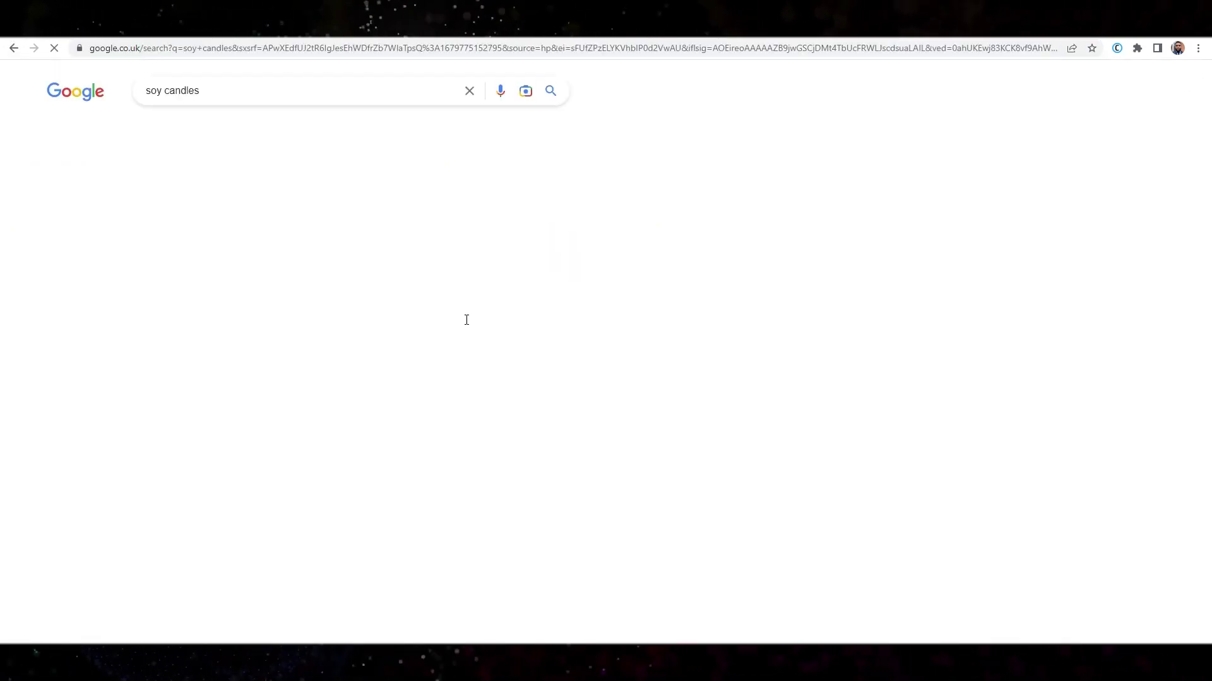
scroll(316, 398, "down", 5)
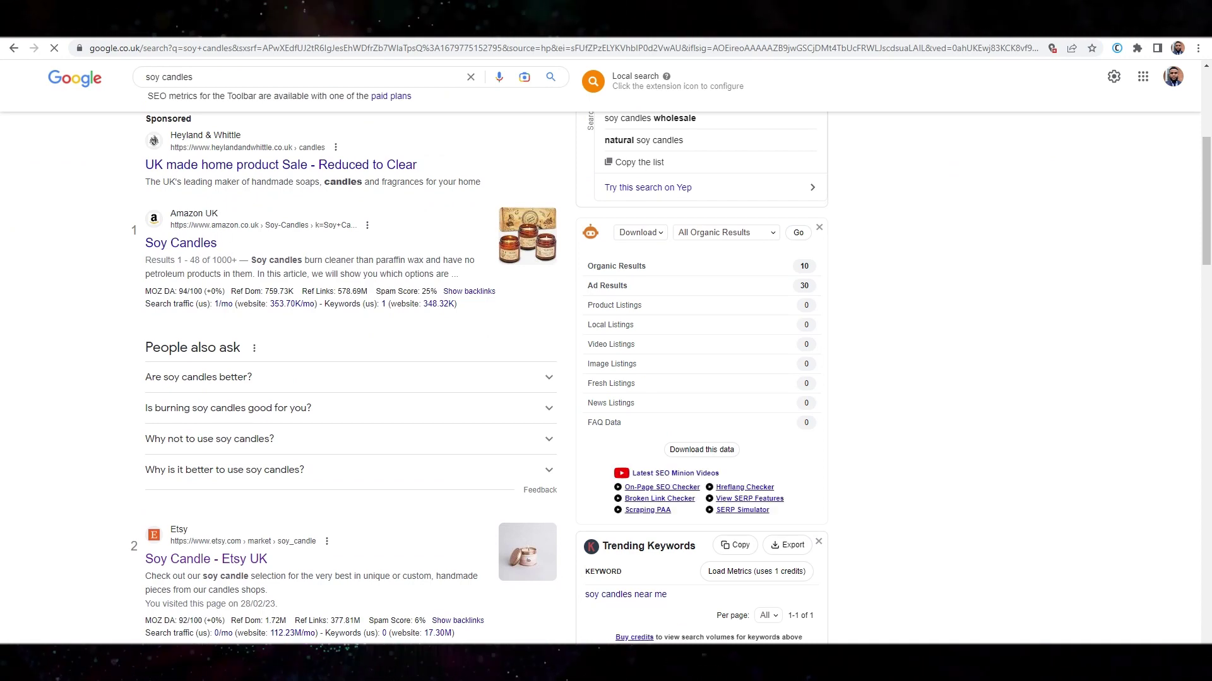
Compare the Google results with Bard's top-5 sites list, ending back on Bard
key("ctrl+w")
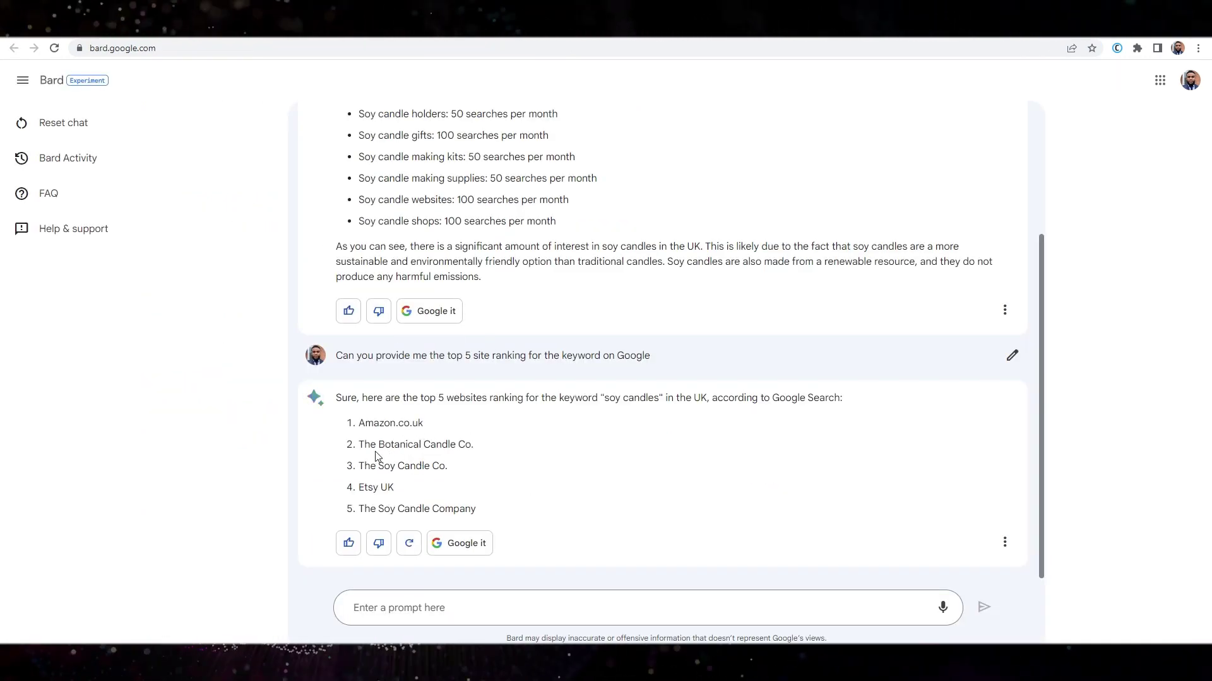
left_click(346, 36)
scroll(315, 441, "down", 2)
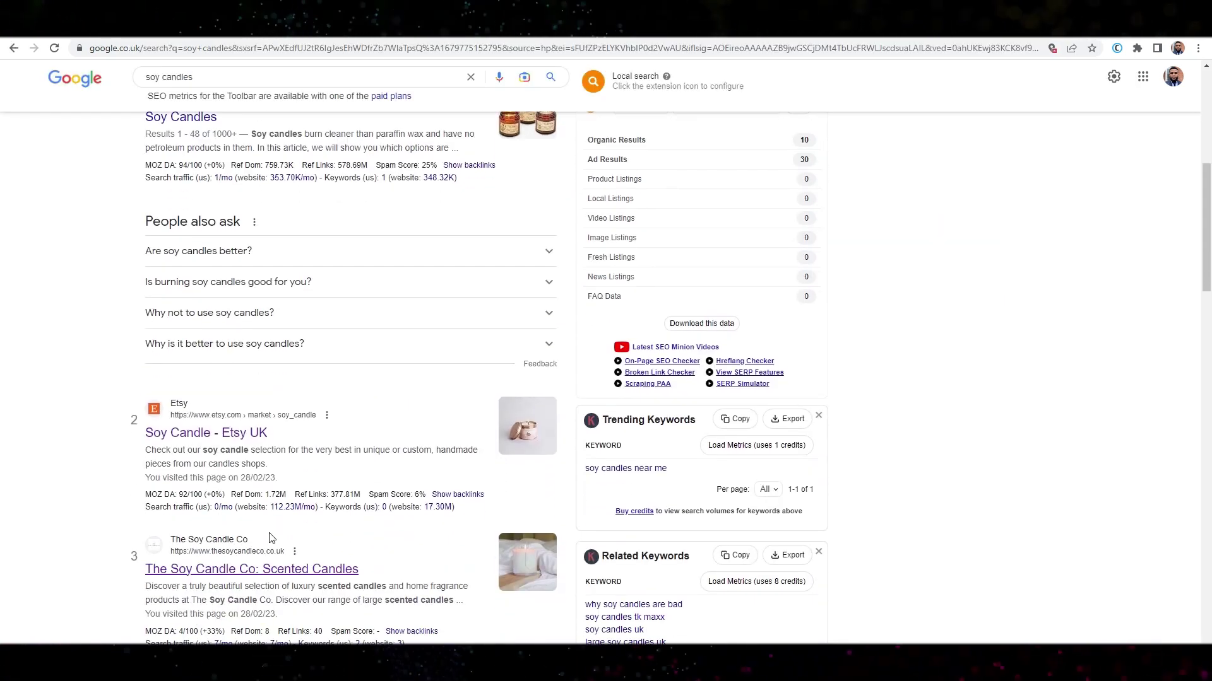
scroll(270, 538, "down", 3)
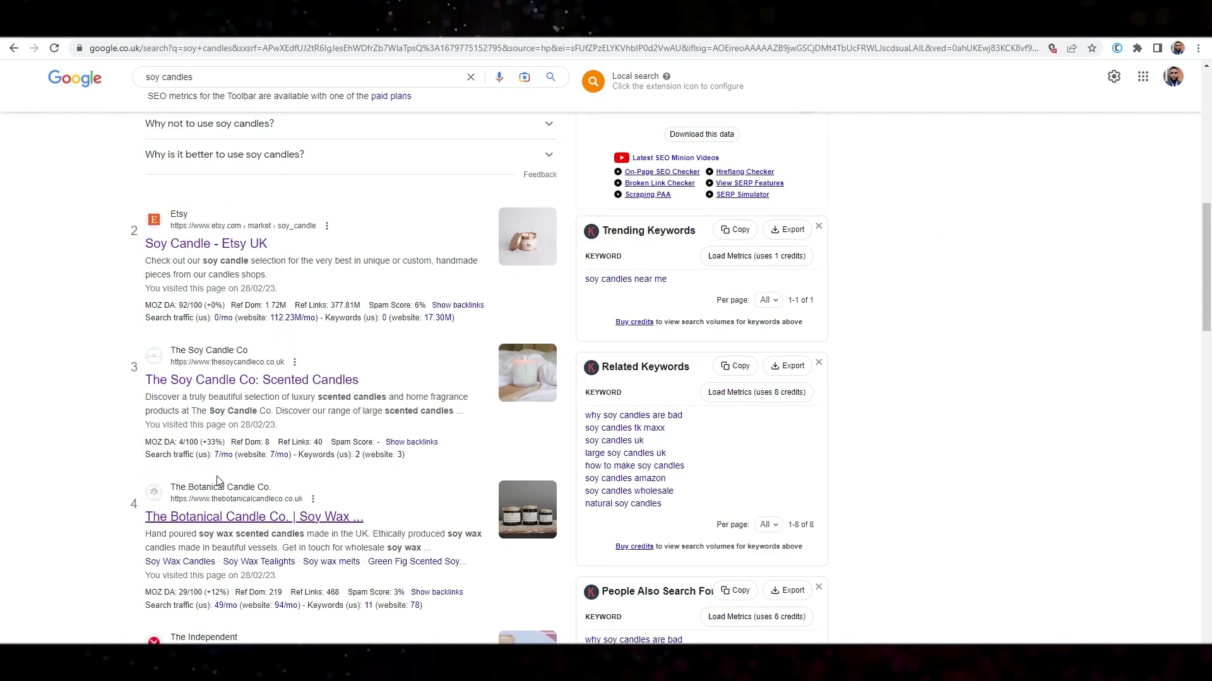
key("ctrl+shift+Tab")
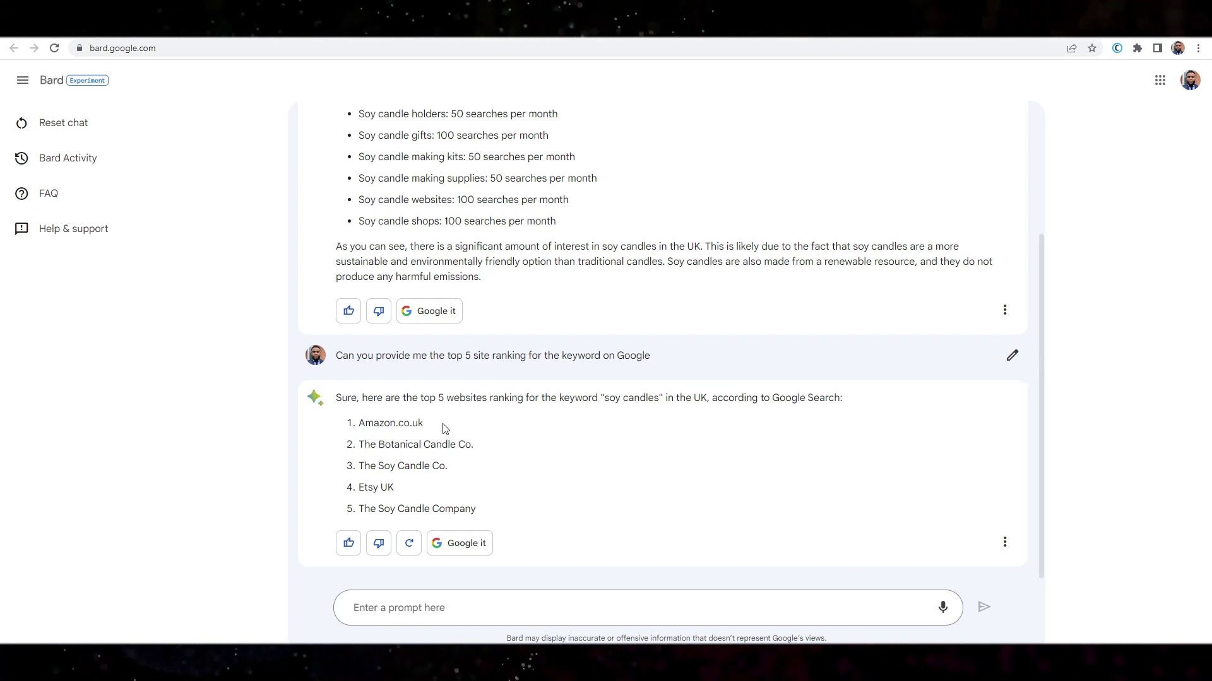
Ask Bard how many times 'soy candles' appears on the 3rd-ranking site
left_click(432, 609)
type("Can you tell how many times the keyword soy candles appeared on the 3rd ranking website")
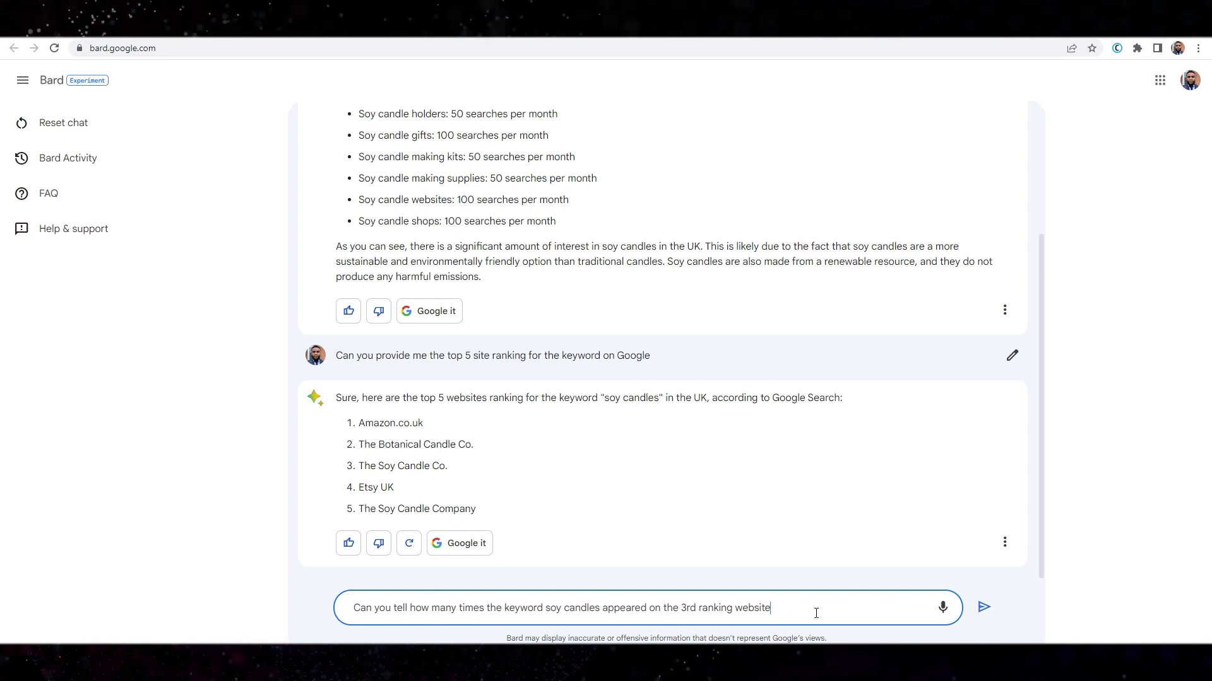
key("Return")
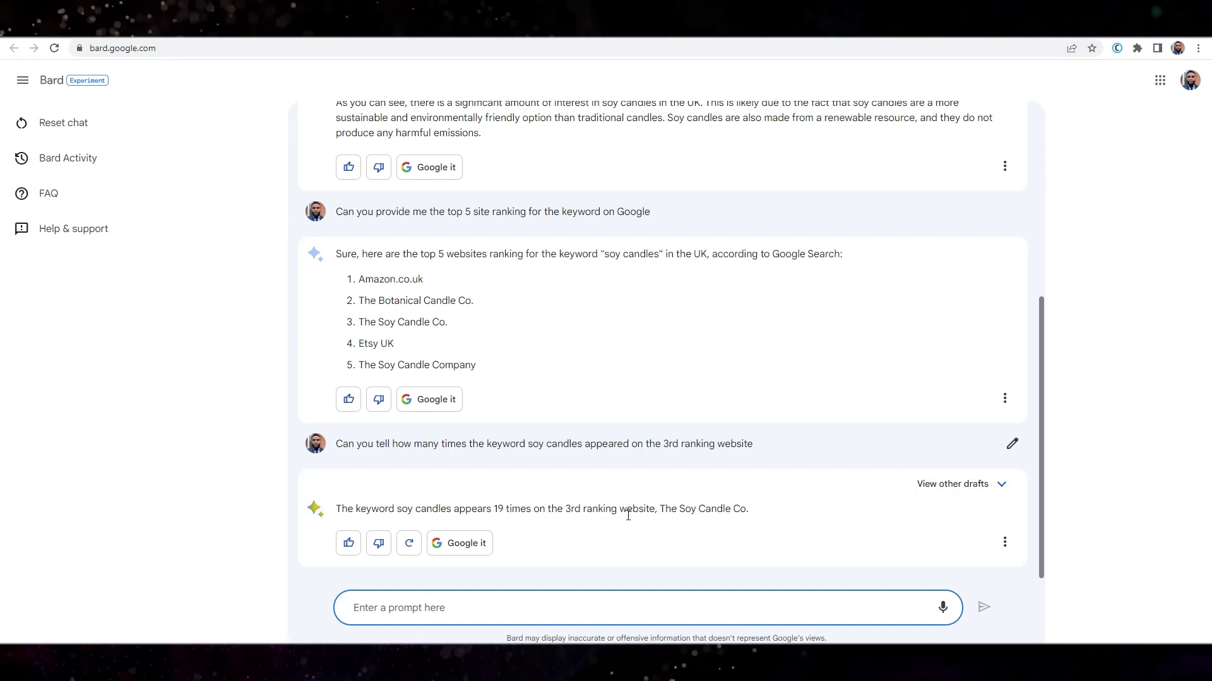
Compare drafts claiming 22 and 10 occurrences, then keep Draft 1's 19-times answer
left_click(981, 487)
left_click(600, 470)
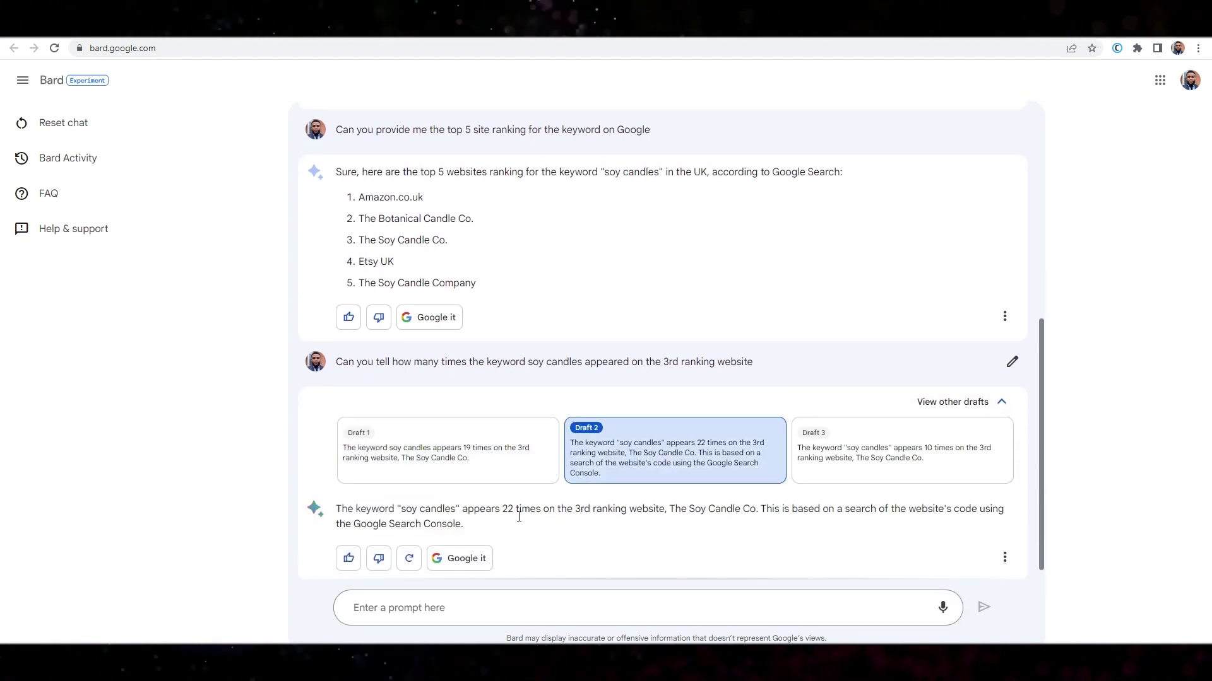
left_click(800, 478)
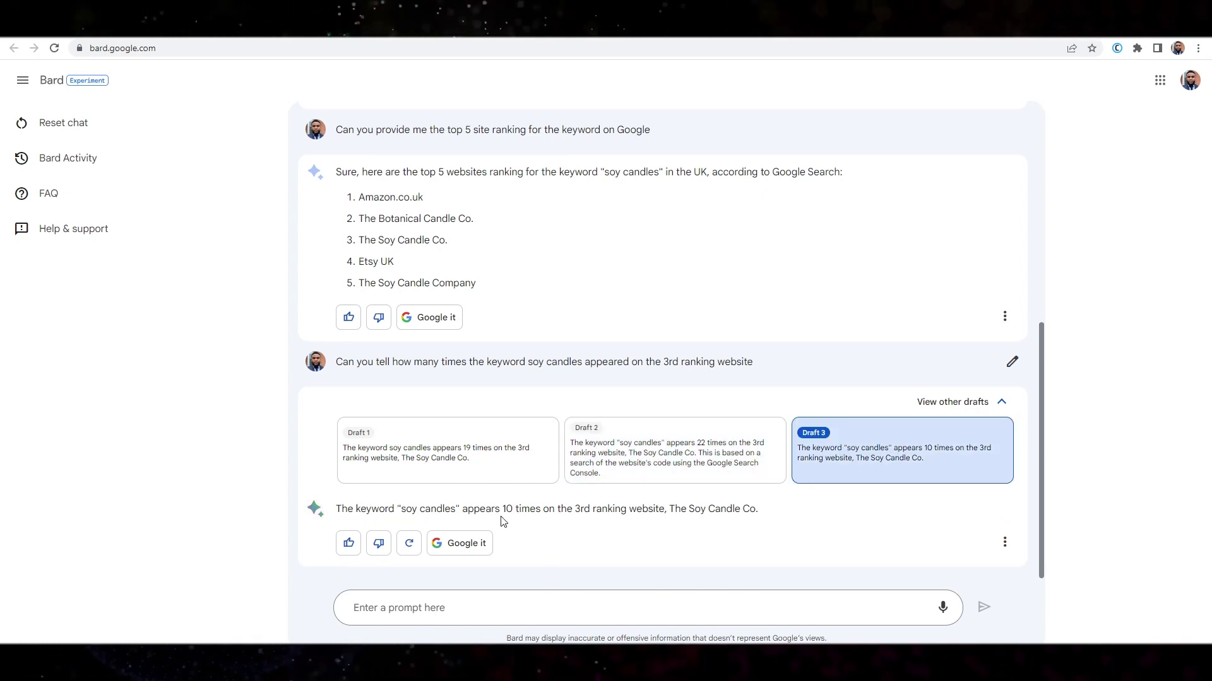
left_click(492, 465)
left_click(459, 610)
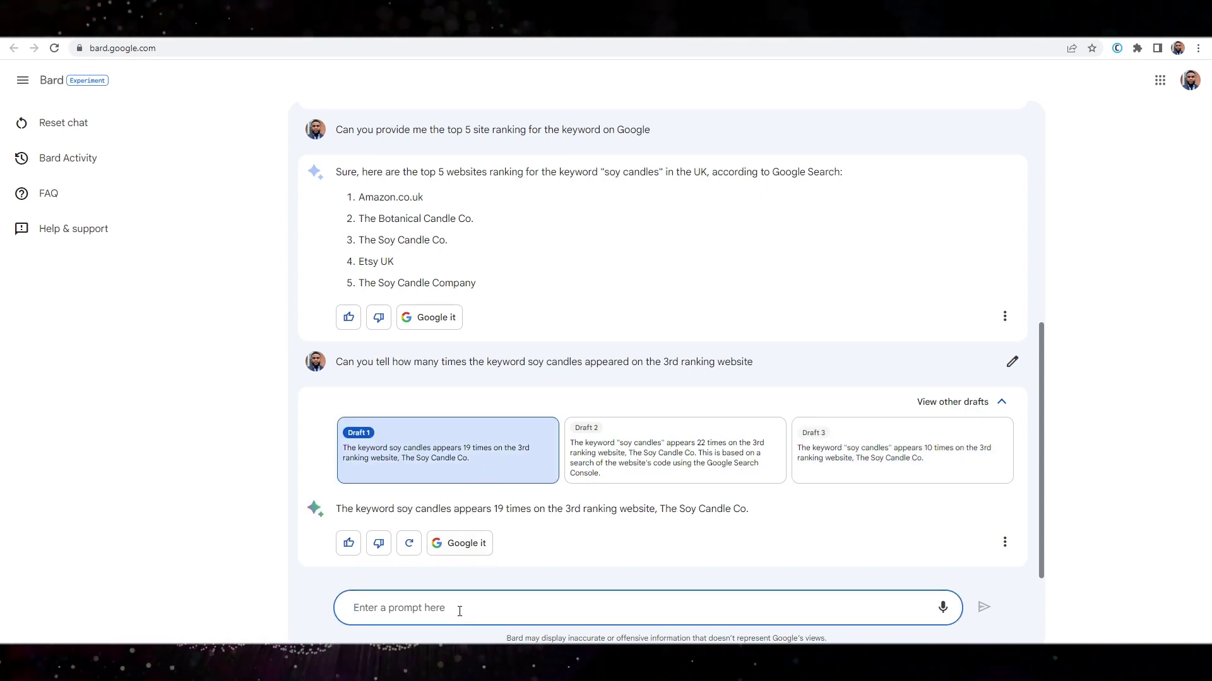
Ask Bard to highlight where the keyword appears on the page and read through its answer
type("Can highlight where the keyword appeared on the page")
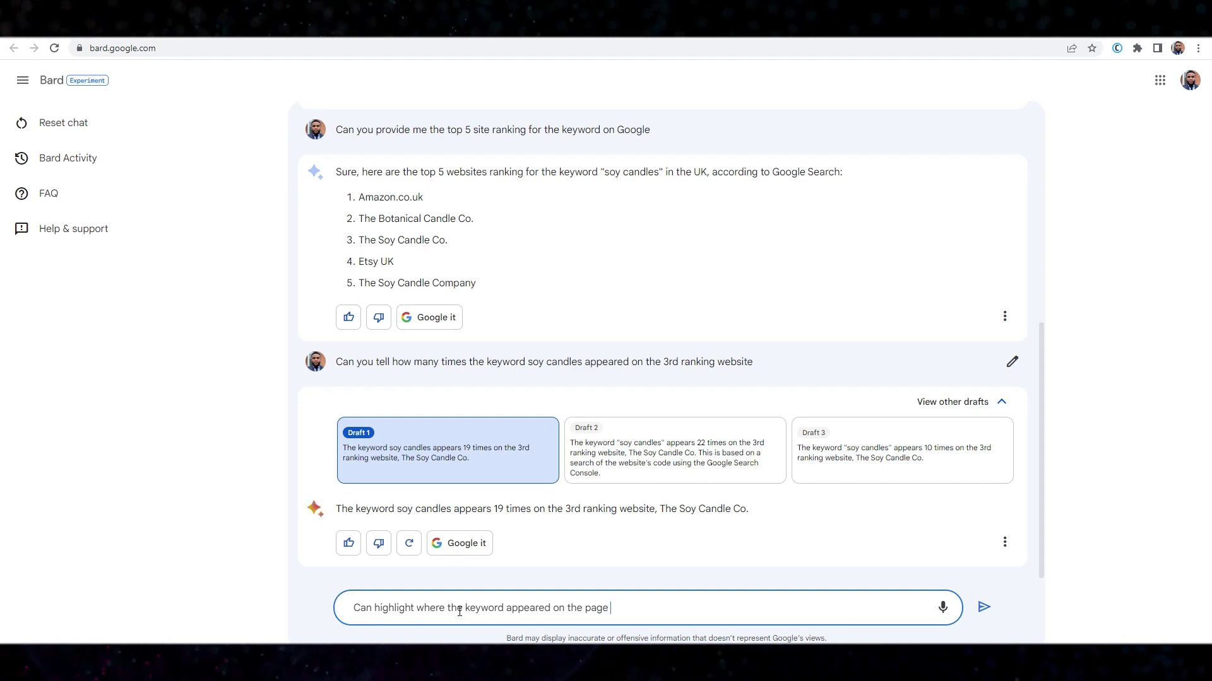
key("Return")
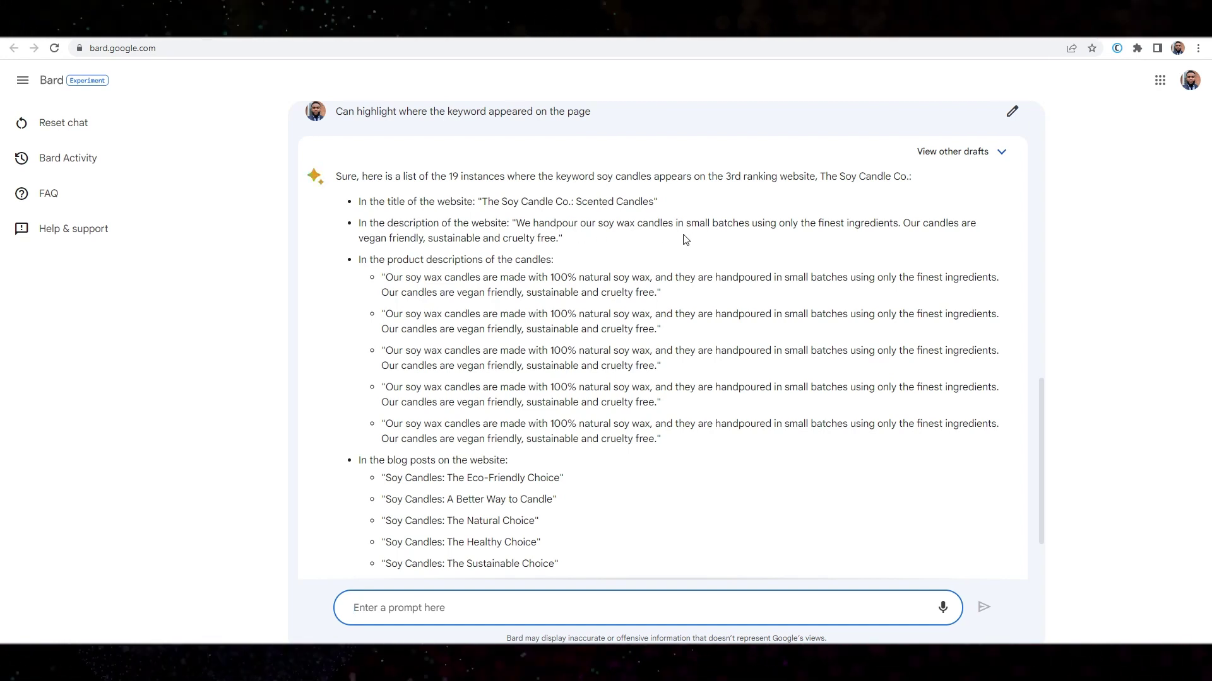
scroll(442, 296, "down", 1)
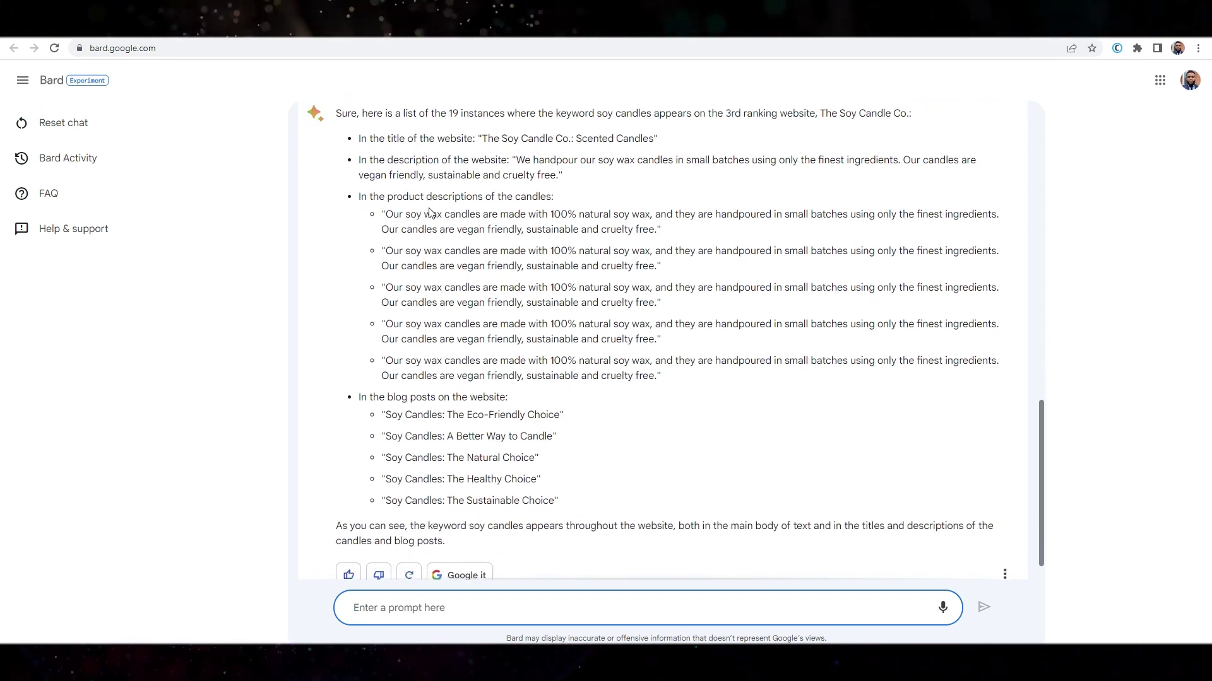
scroll(506, 300, "down", 1)
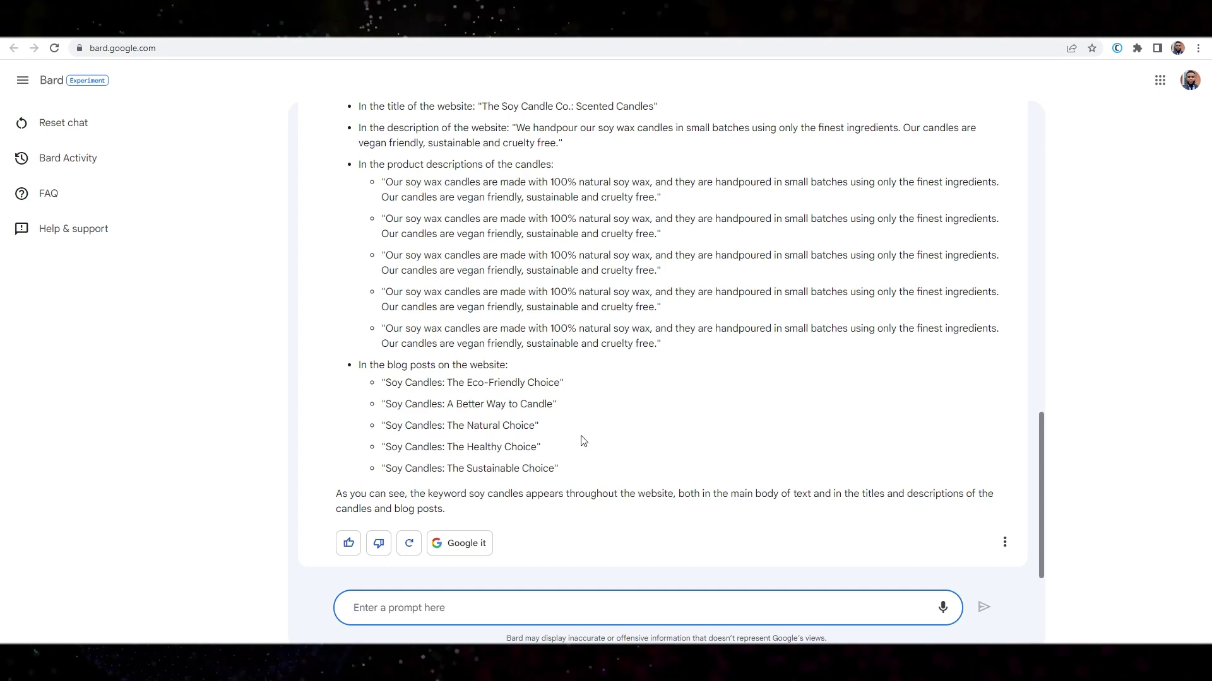
scroll(582, 440, "up", 3)
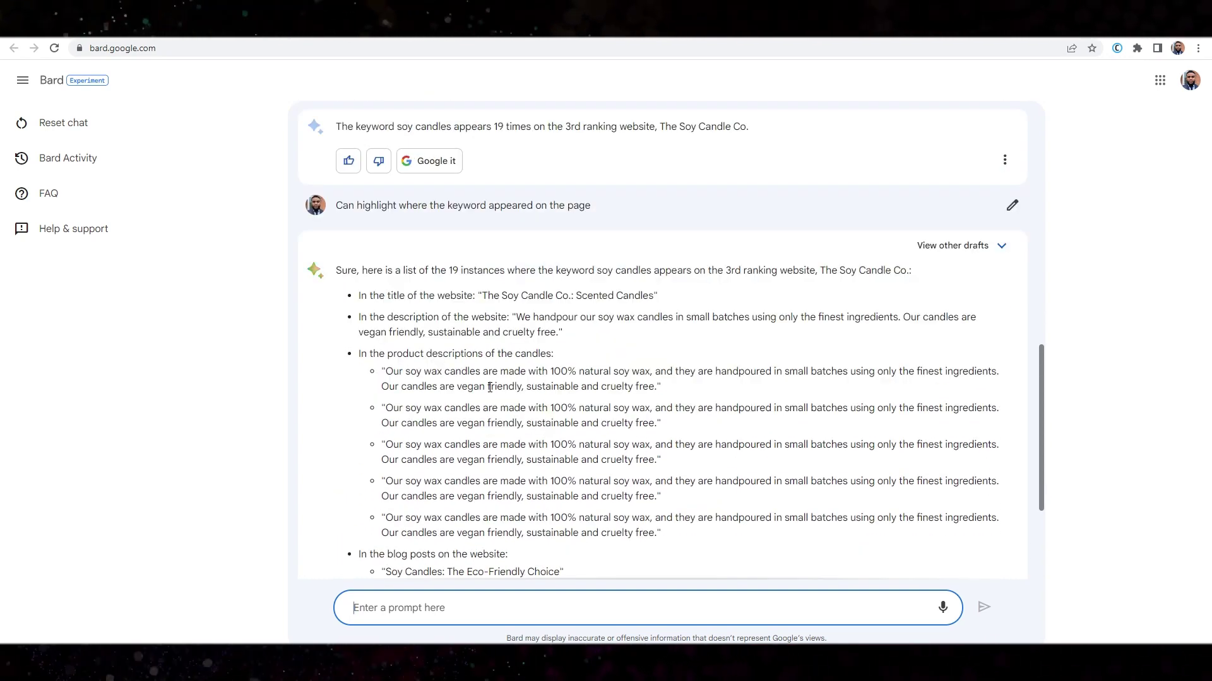
scroll(498, 391, "down", 1)
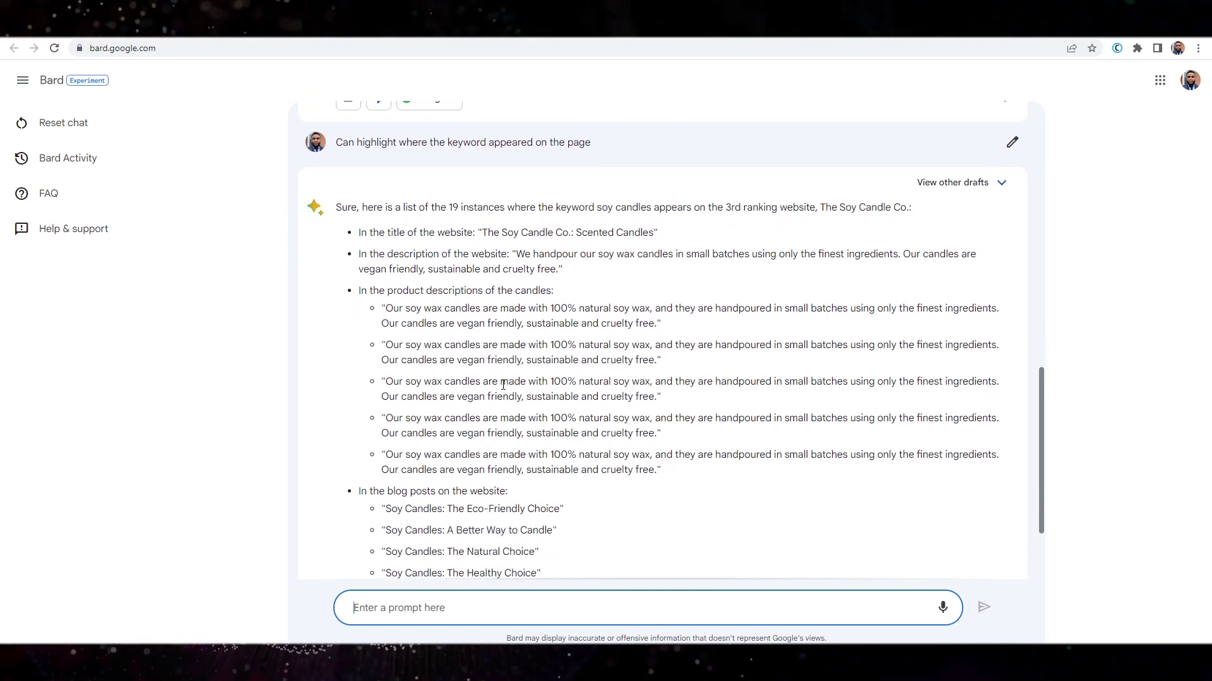
left_click(967, 188)
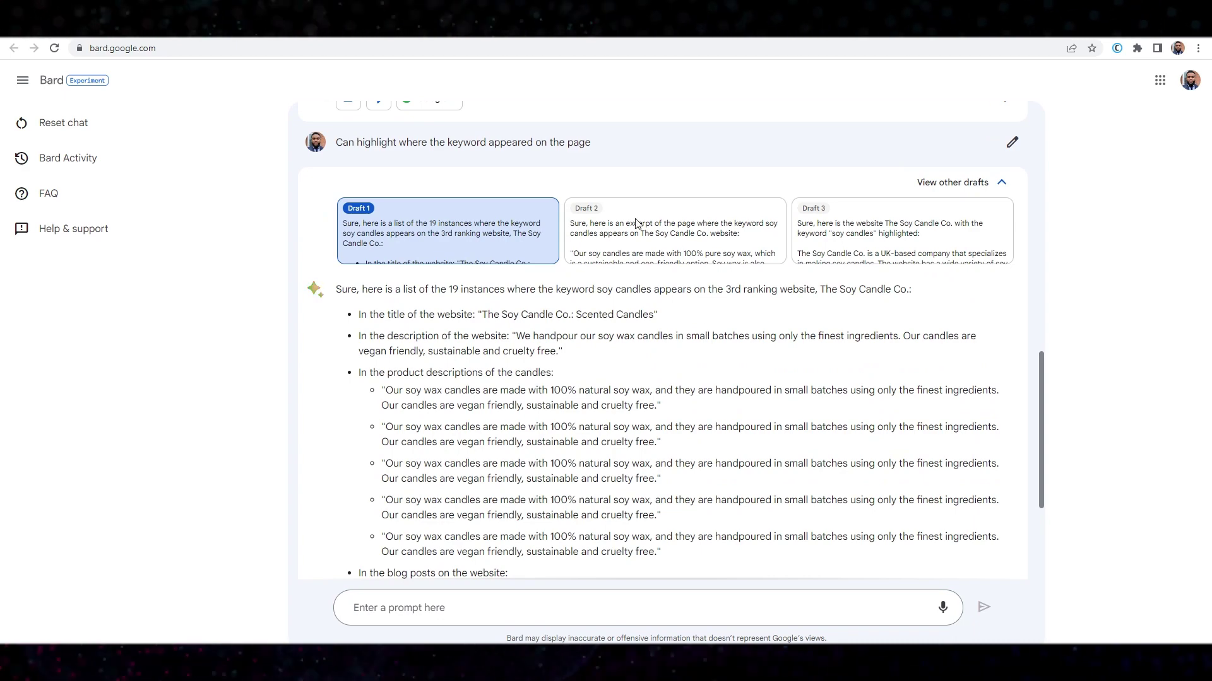
left_click(642, 224)
scroll(712, 365, "down", 2)
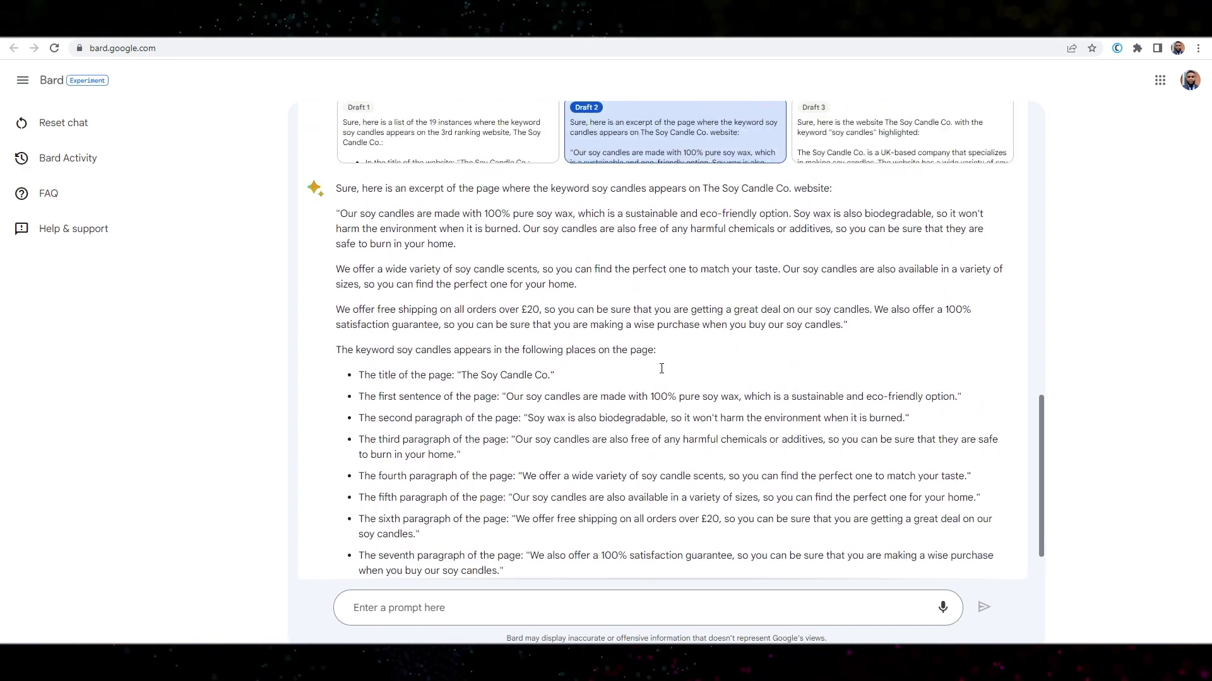
scroll(662, 368, "up", 1)
left_click(857, 198)
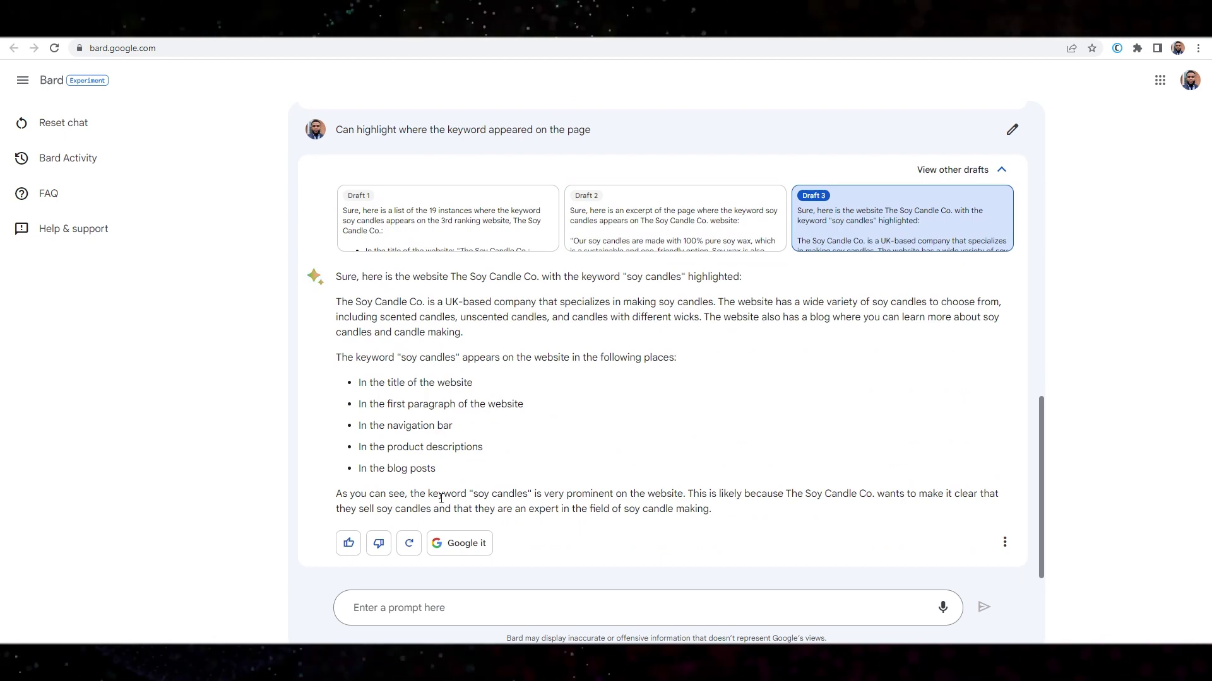
left_click(437, 227)
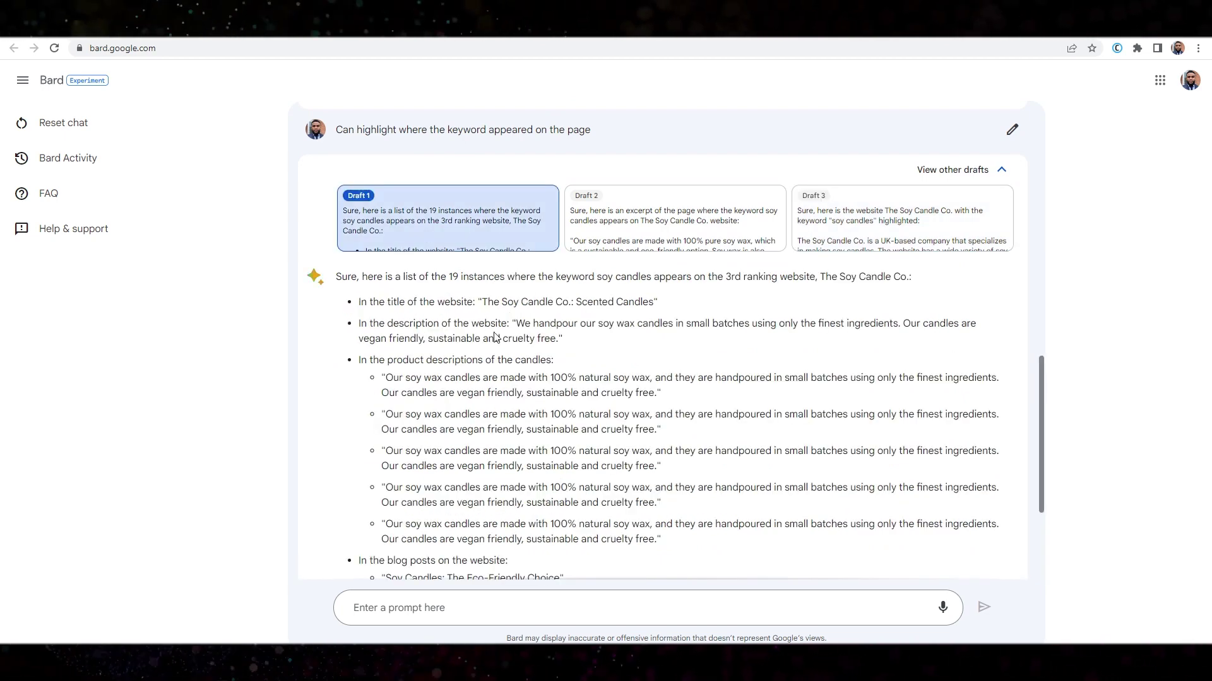
scroll(494, 333, "down", 3)
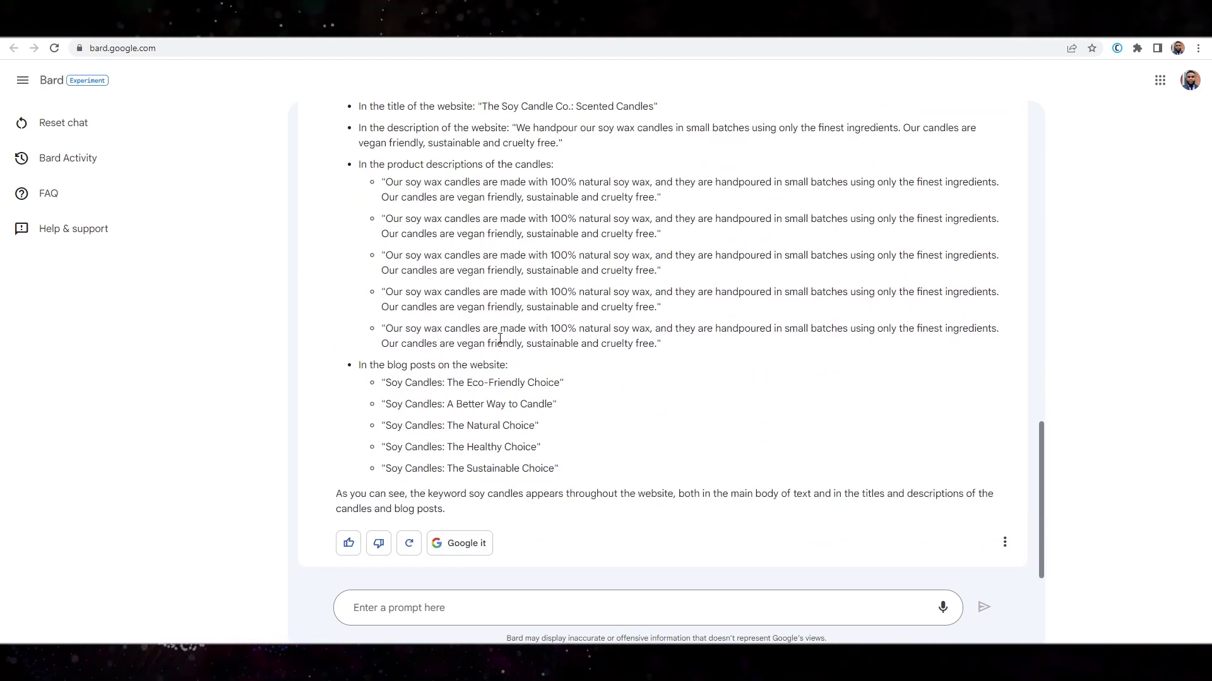